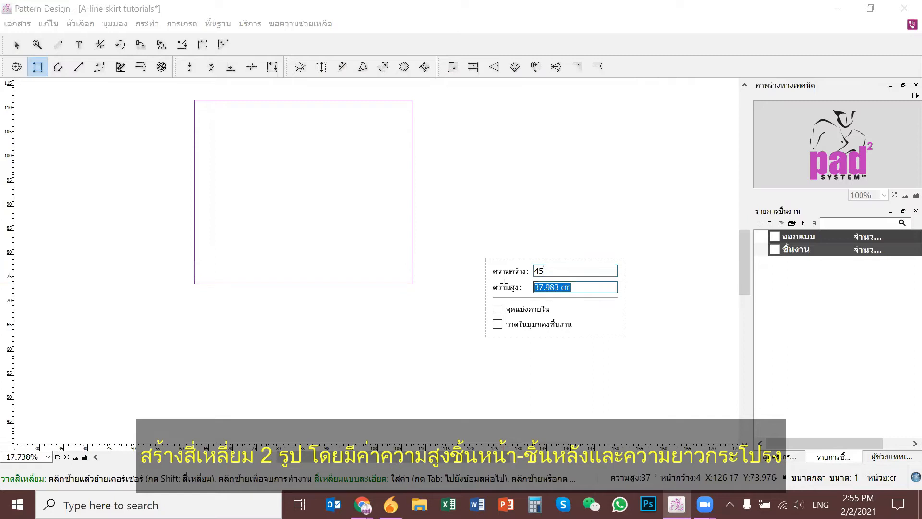
Step: Finish the upper rectangle at 45 cm wide by 24.5 cm high and draw a 45 by 22.75 cm rectangle below it
key("Return")
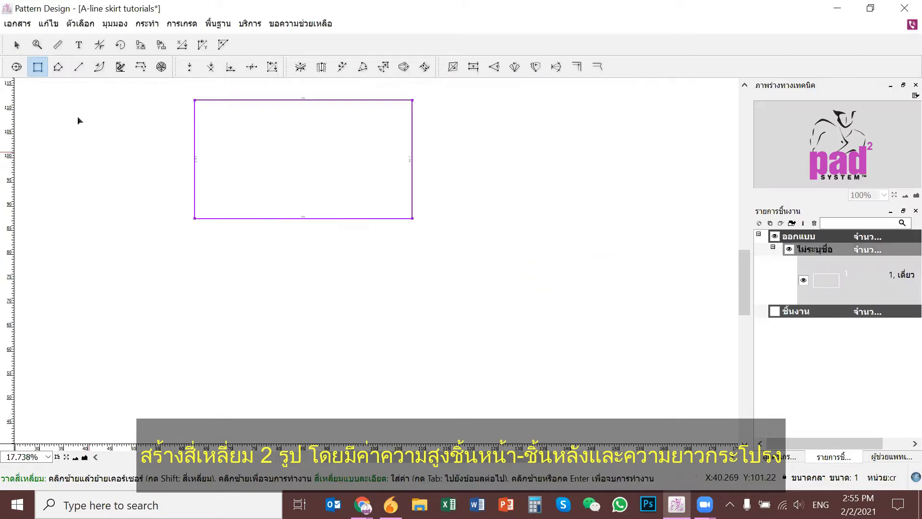
left_click(193, 254)
type("45")
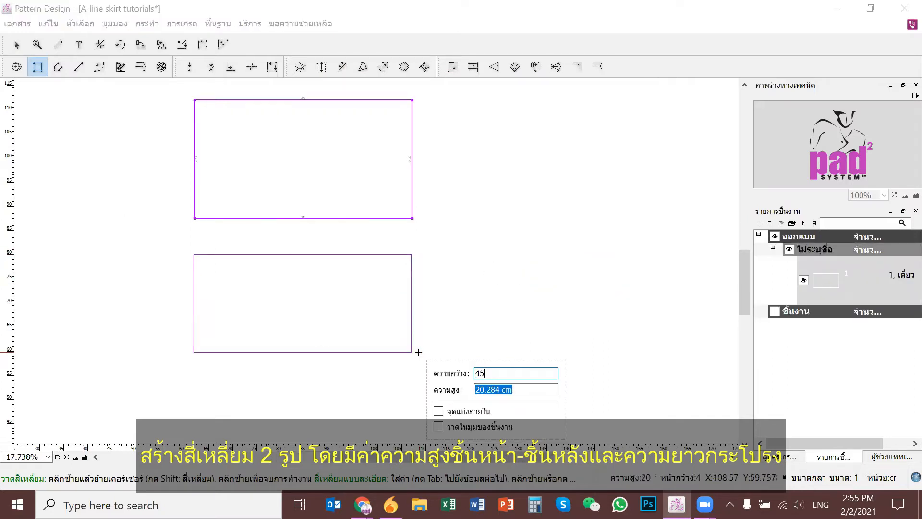
type("22.75")
key("Return")
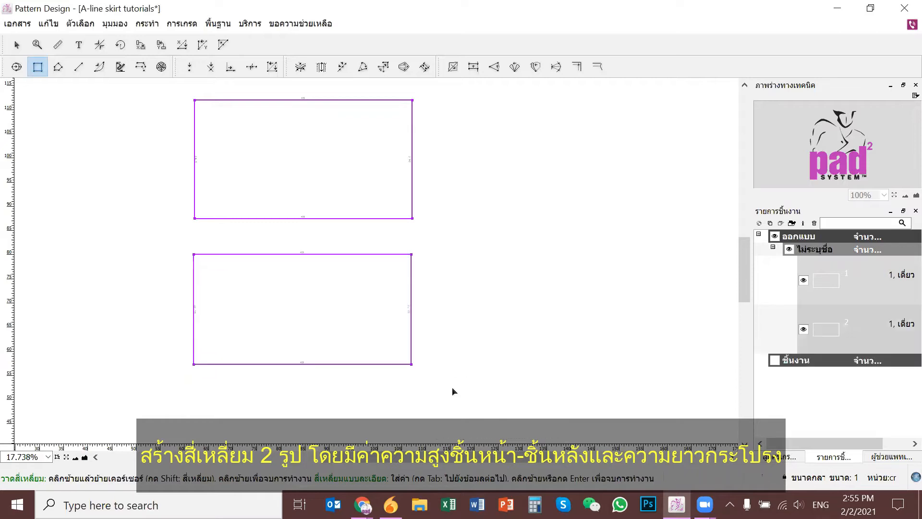
Step: Shift the lower rectangle slightly right and down, and deselect it
key("Escape")
left_click(233, 259)
left_click(232, 255)
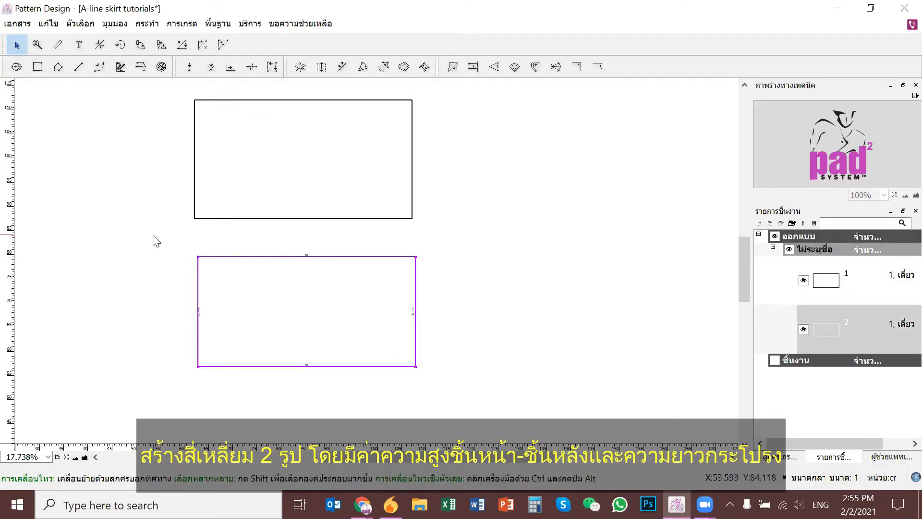
left_click(185, 221)
Step: Add a parallel hip line 18 cm inside the upper rectangle from its left waist edge
scroll(287, 268, "up", 1)
left_click_drag(287, 268, 309, 262)
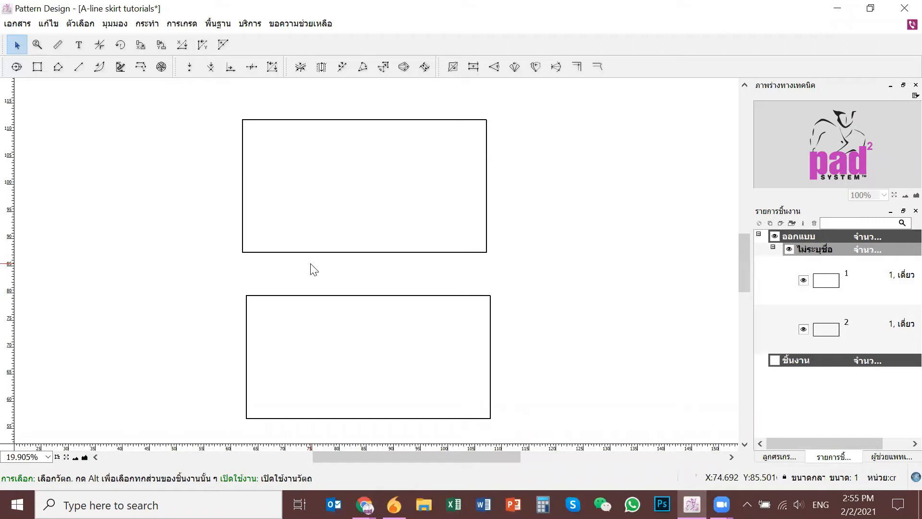
left_click(141, 67)
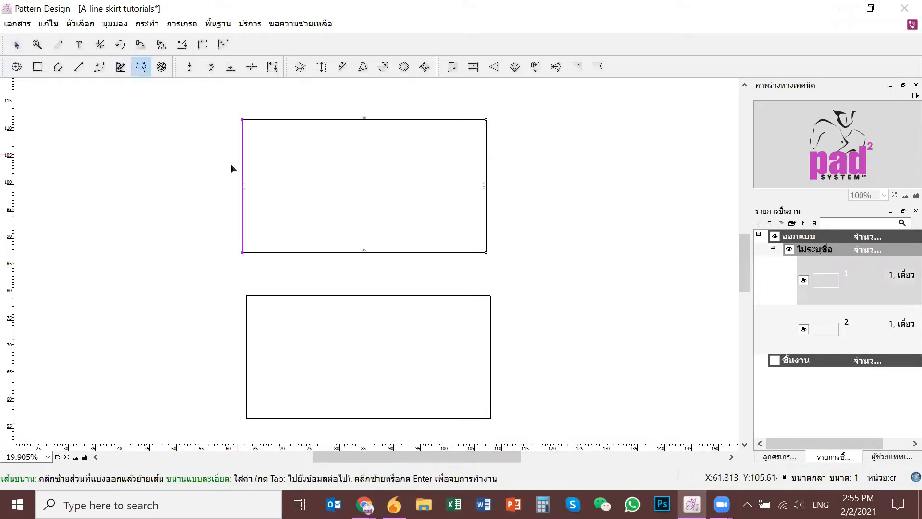
left_click(243, 171)
left_click(301, 170)
type("18")
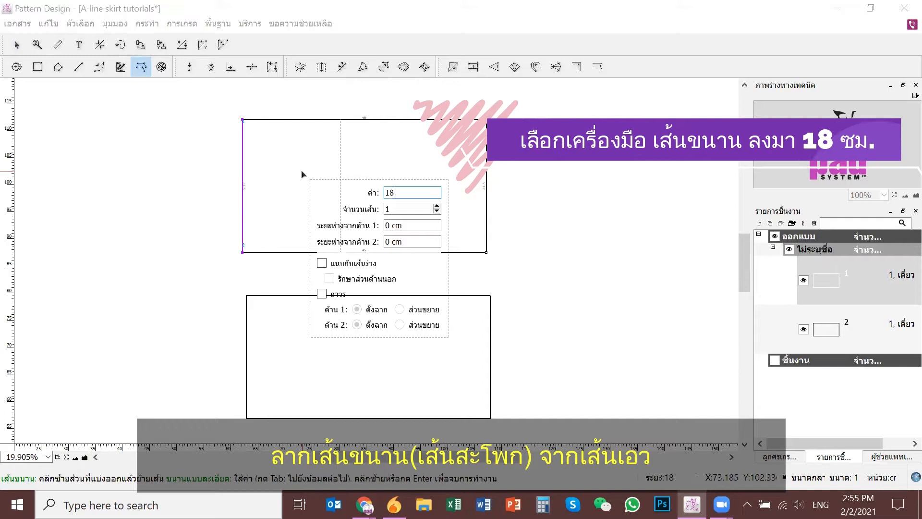
key("Return")
Step: Add a parallel hip line 18 cm from the left waist edge of the lower rectangle
left_click(329, 360)
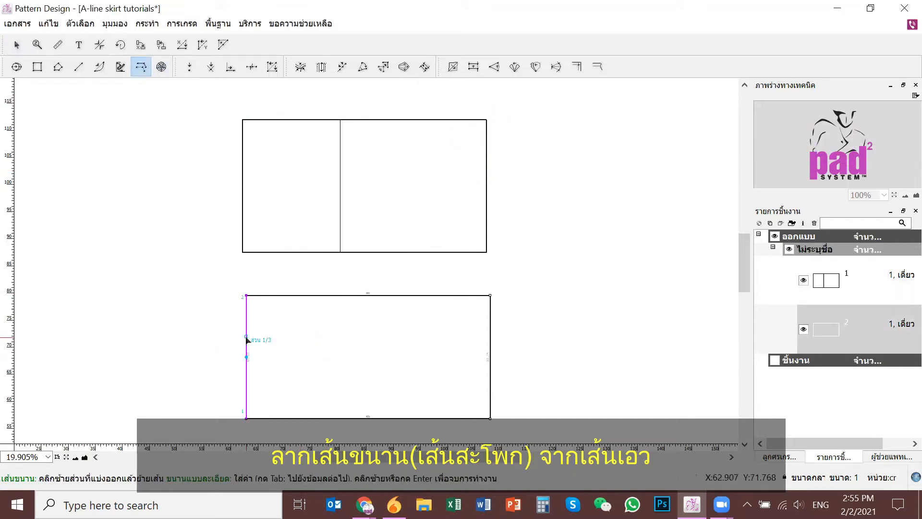
left_click_drag(247, 339, 304, 337)
key("Tab")
type("18")
key("Return")
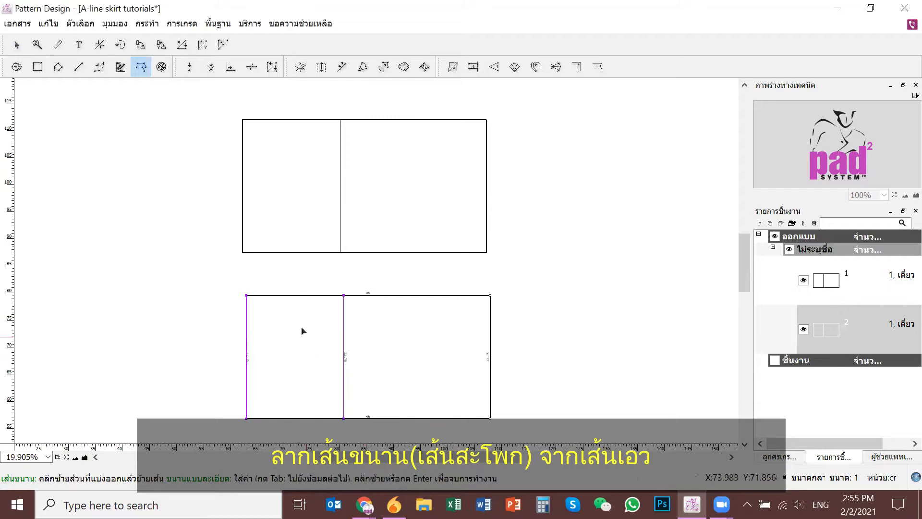
Step: Place a point offset X -1.2 and Y 3.5 cm from the upper rectangle's lower-left corner
left_click(17, 45)
scroll(178, 156, "up", 3)
left_click_drag(316, 252, 267, 319)
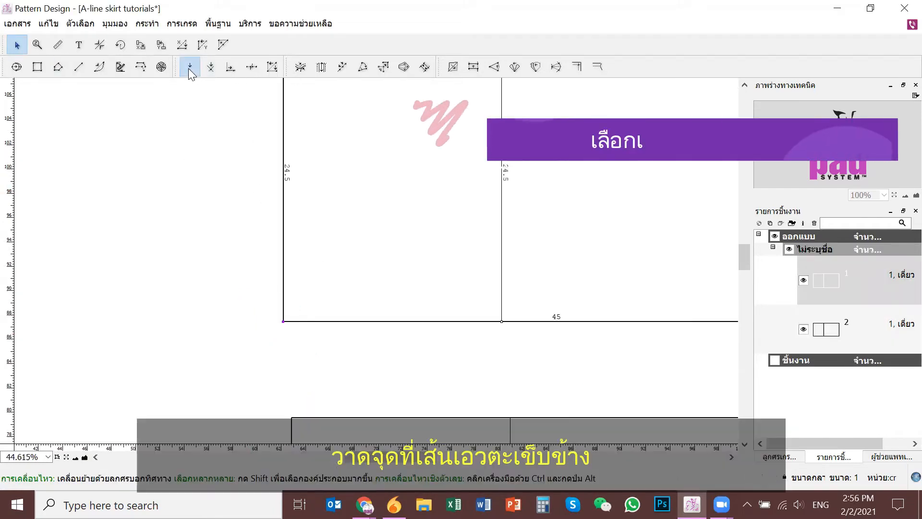
left_click(189, 68)
left_click(283, 322)
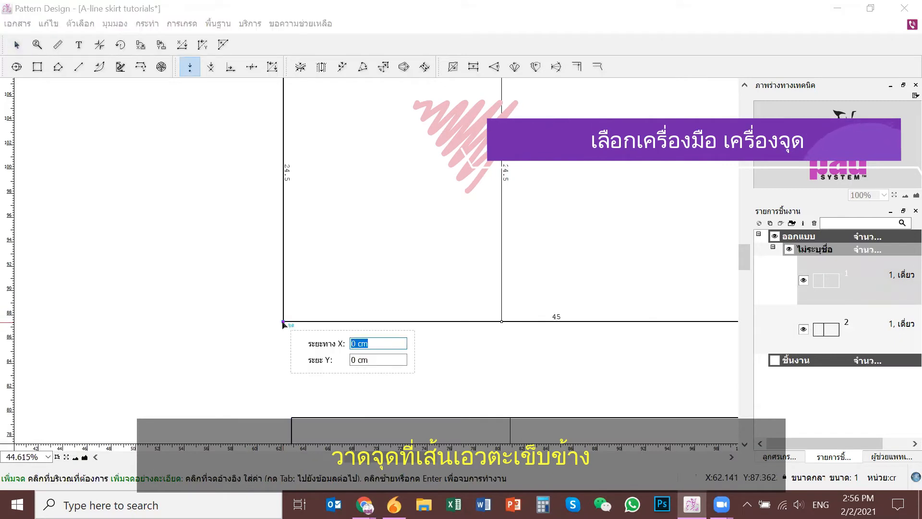
type("-1.2")
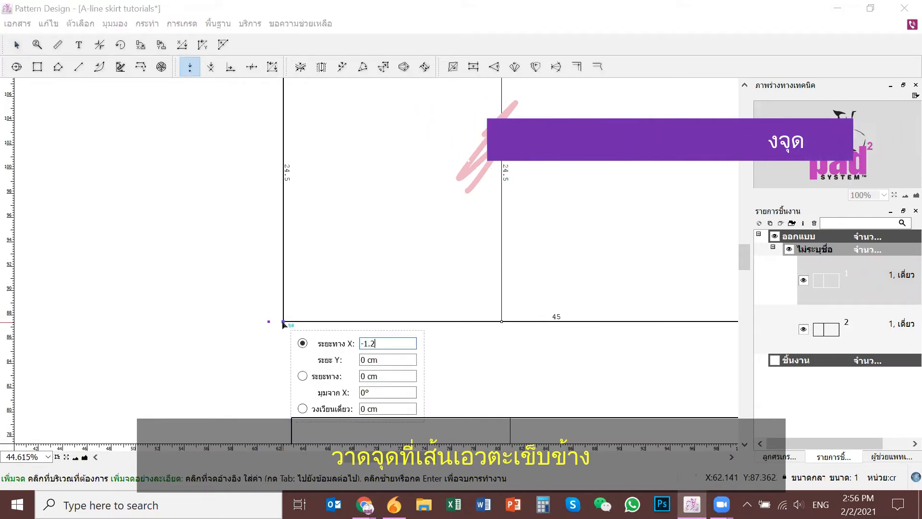
key("Tab")
key("BackSpace")
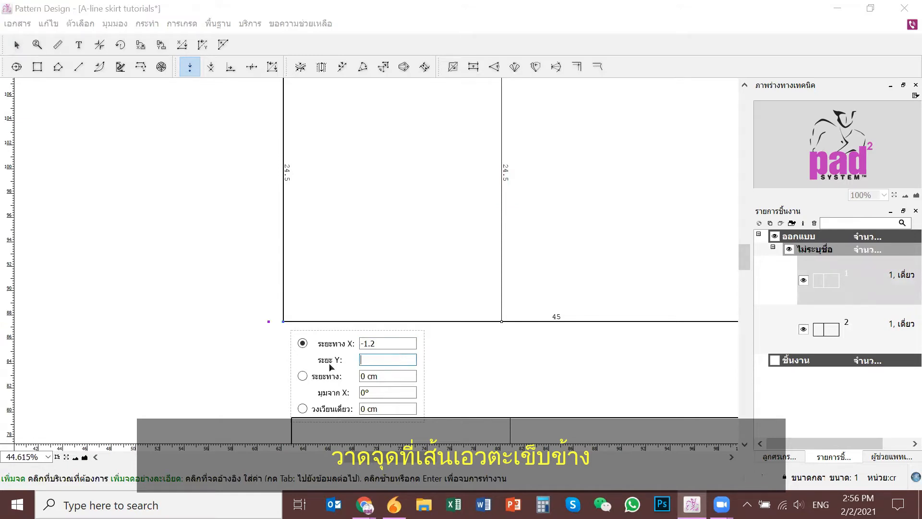
type("3.5")
key("Return")
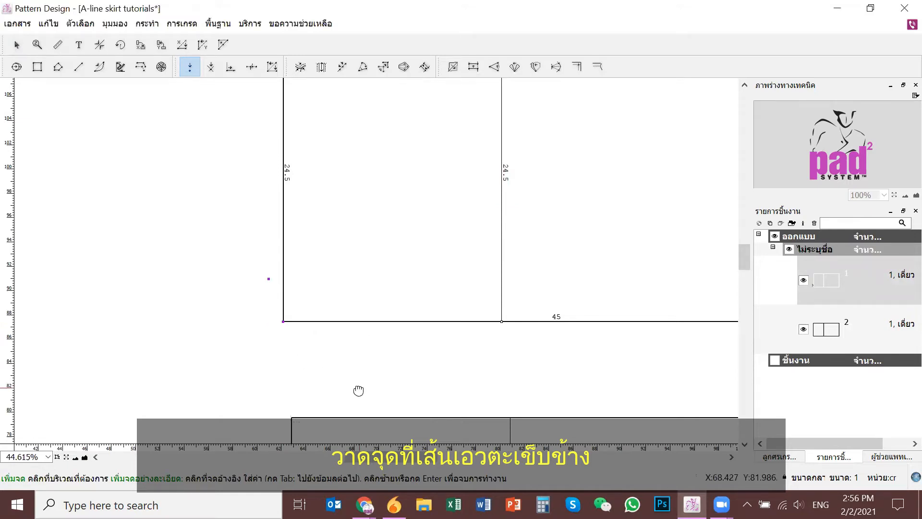
Step: Place a point offset X -1.2 and Y -3.5 cm from the lower rectangle's upper-left corner
scroll(358, 391, "down", 2)
key("Escape")
left_click(274, 372)
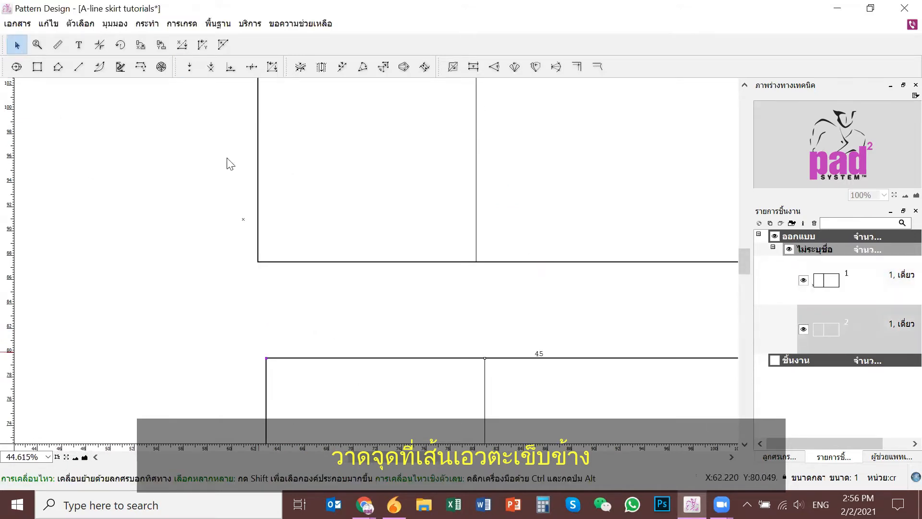
left_click(189, 67)
left_click(266, 359)
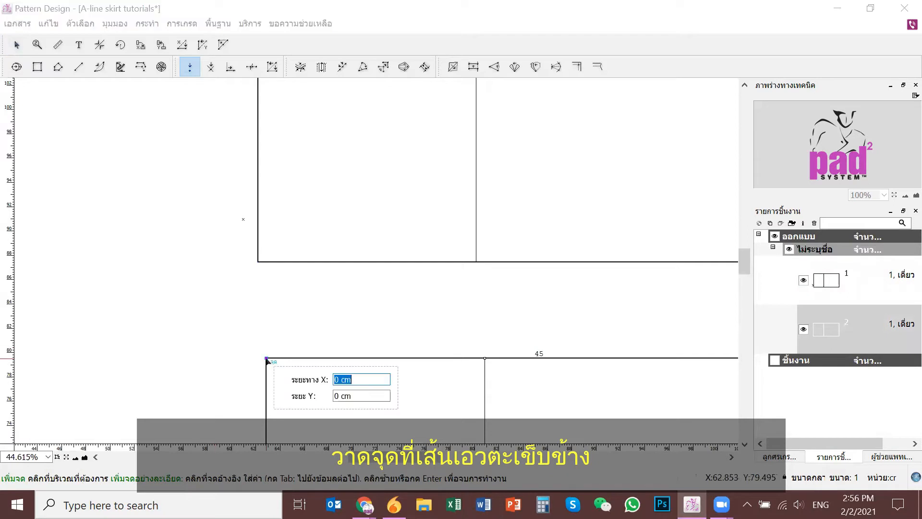
type("-1.2")
key("Tab")
key("BackSpace")
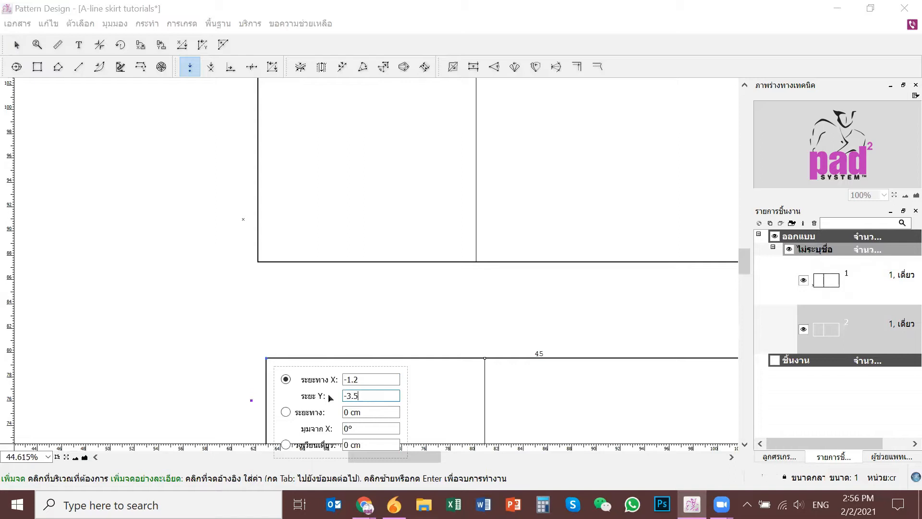
key("Return")
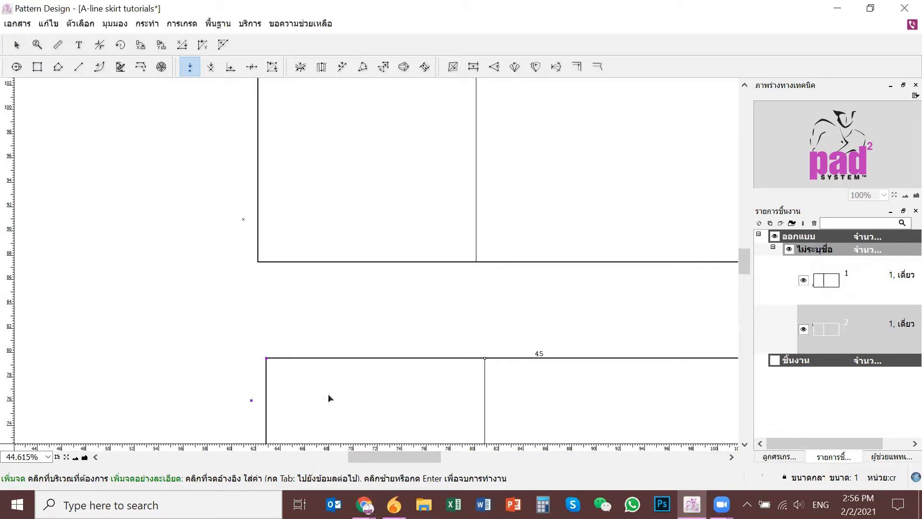
Step: Draw straight waist lines from the offset points to the upper rectangle's upper-left corner and the lower rectangle's lower-left corner
scroll(343, 273, "down", 2)
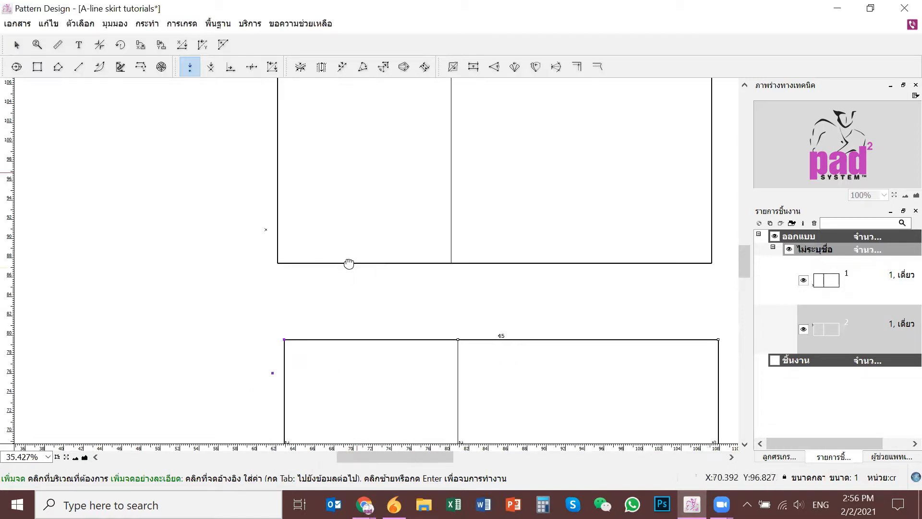
left_click(79, 67)
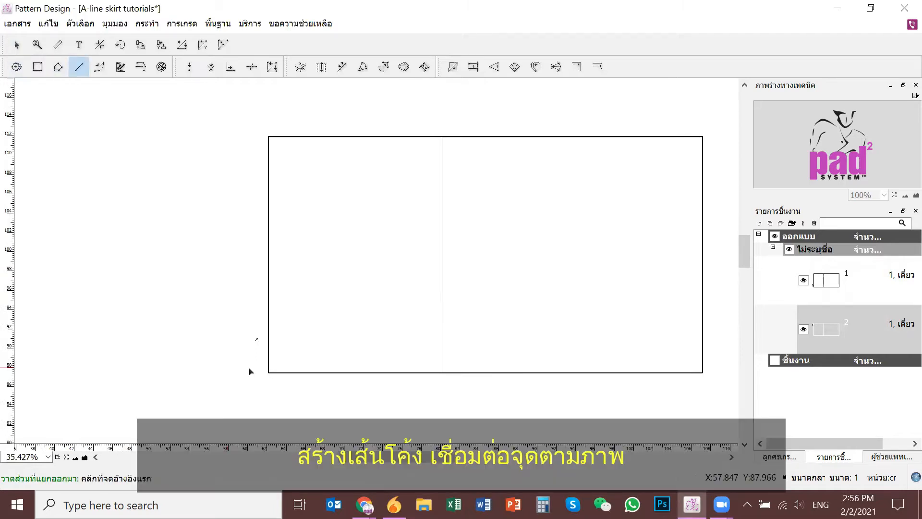
left_click(257, 339)
left_click(268, 136)
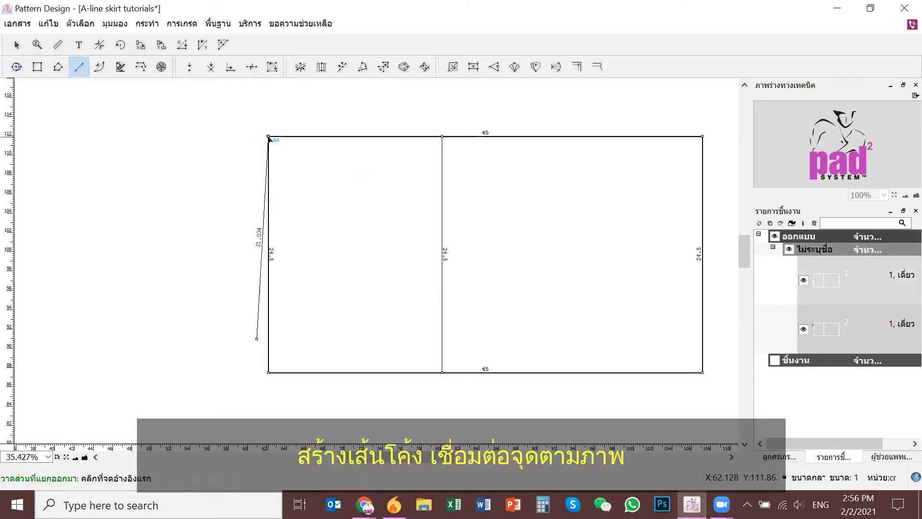
scroll(313, 346, "down", 5)
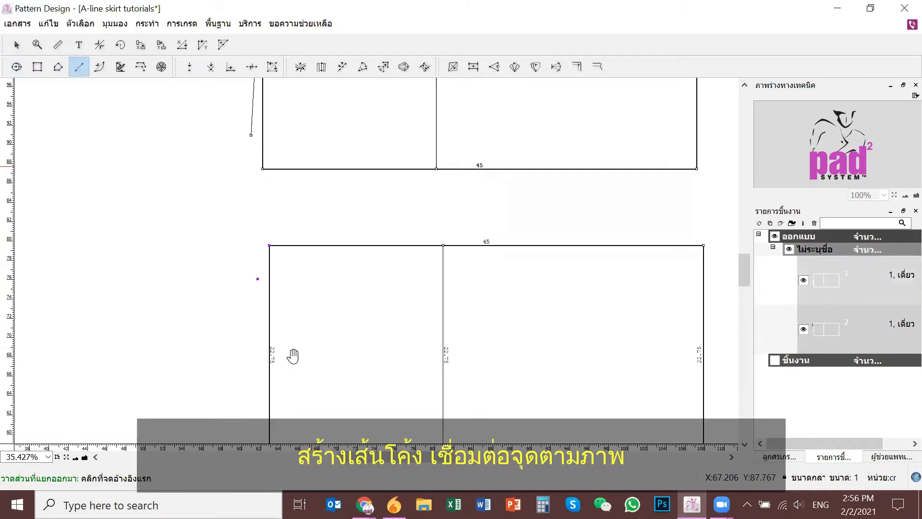
left_click(261, 183)
left_click(273, 367)
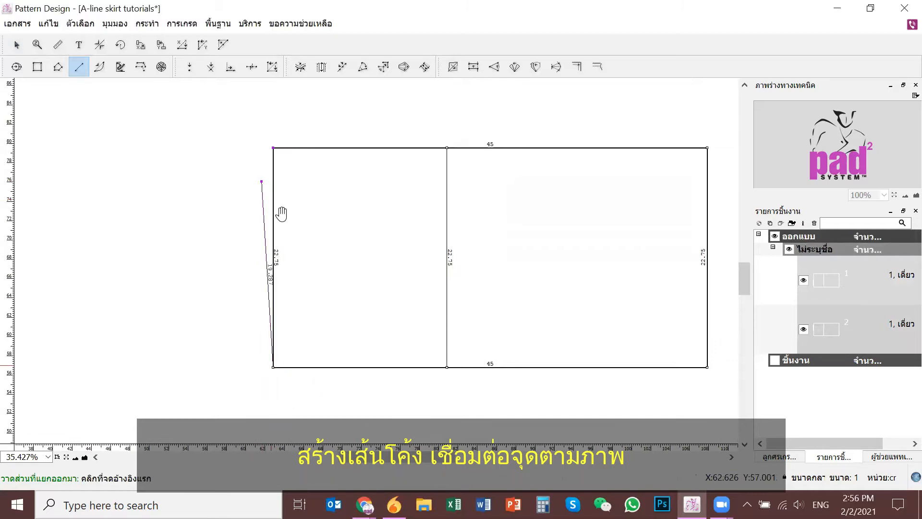
Step: Bend the slanted waist lines of both pieces slightly inward into curves
scroll(282, 213, "up", 5)
left_click(100, 66)
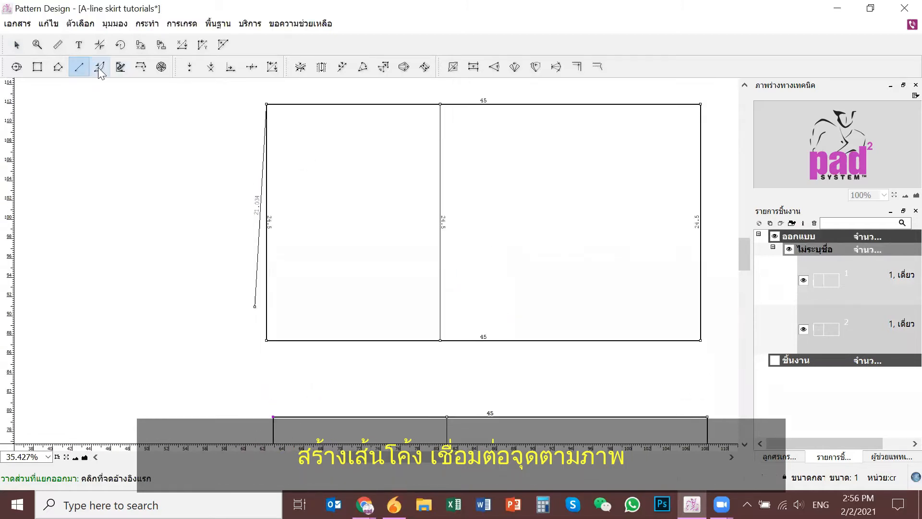
left_click(260, 206)
left_click(273, 244)
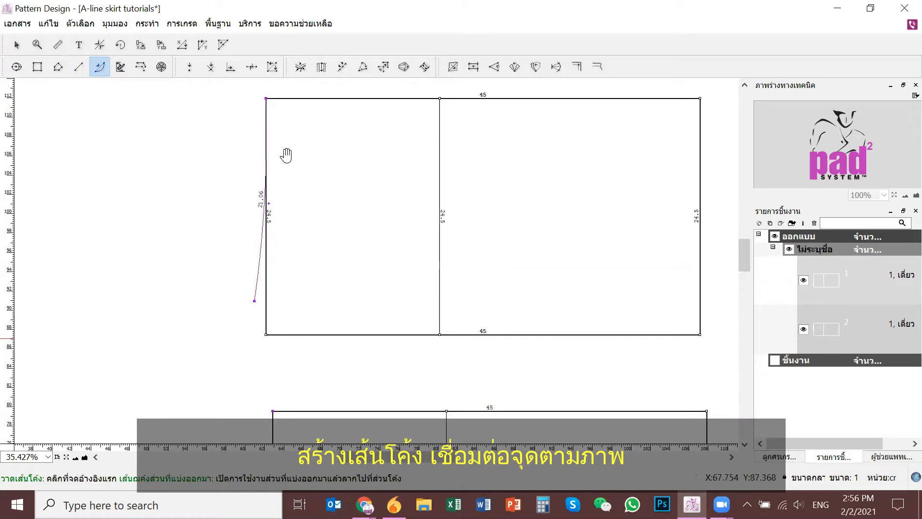
scroll(239, 284, "down", 5)
left_click(250, 278)
scroll(298, 222, "up", 3)
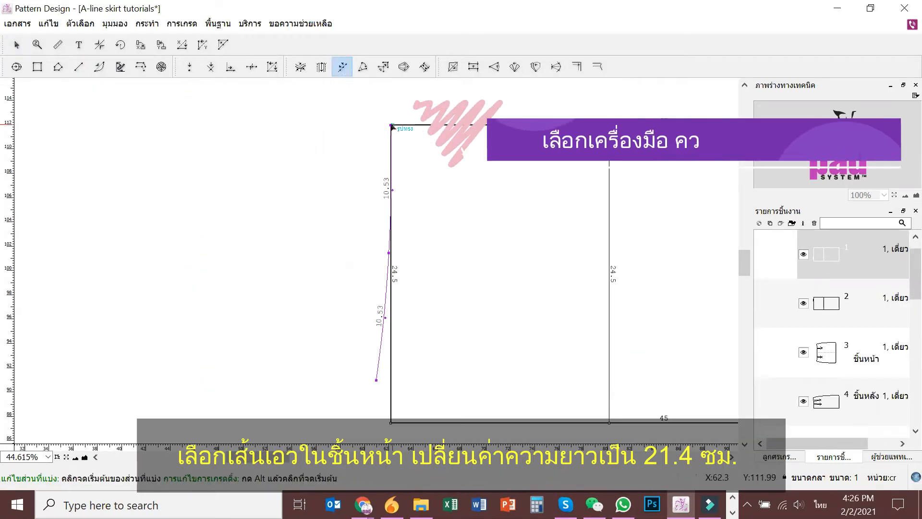
Step: Set the upper front piece's waist curve to a new segment length of 21.4 cm, starting from the upper-left corner
left_click(391, 125)
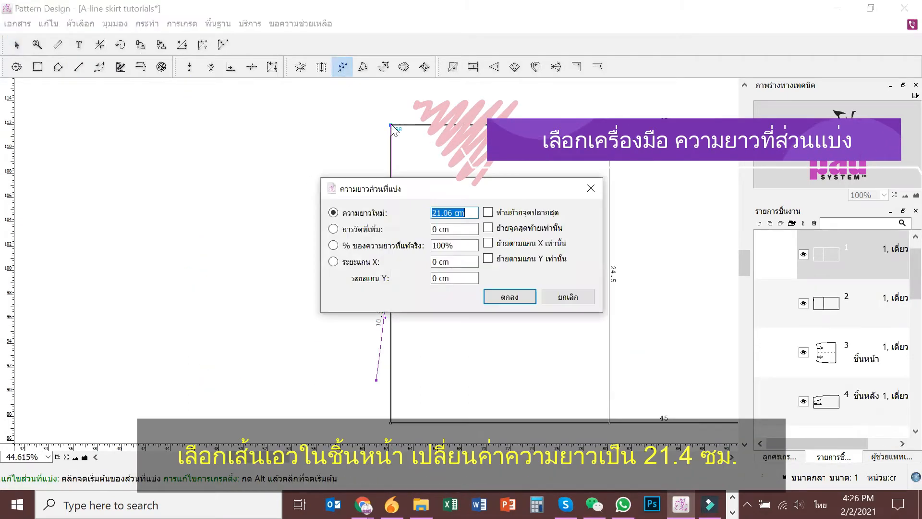
key("BackSpace")
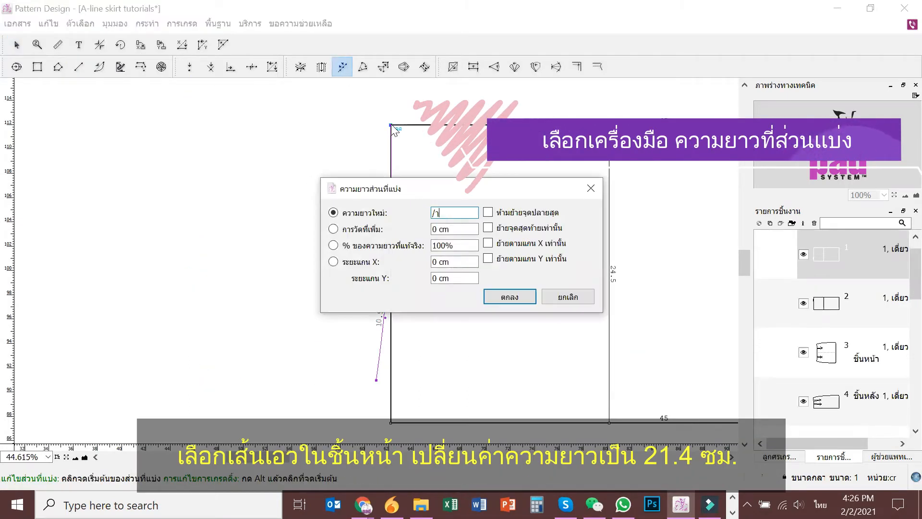
key("alt+shift")
type("21.4")
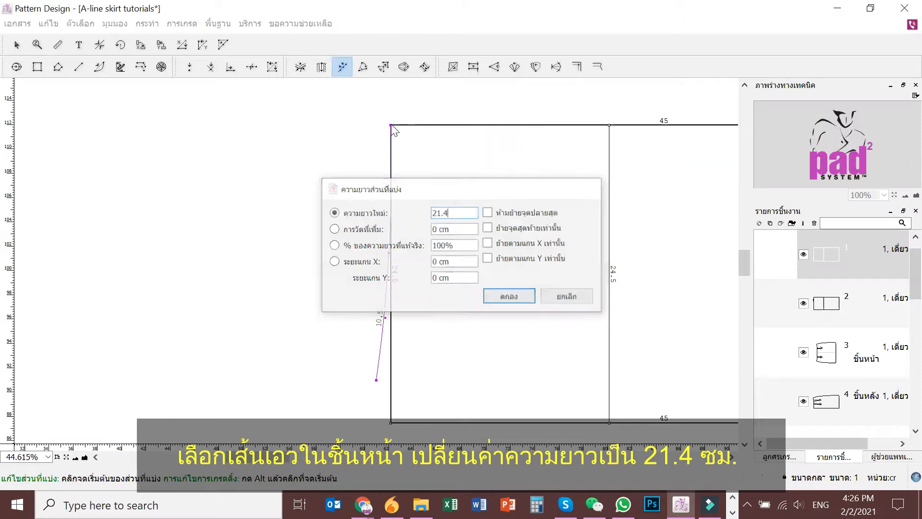
key("Return")
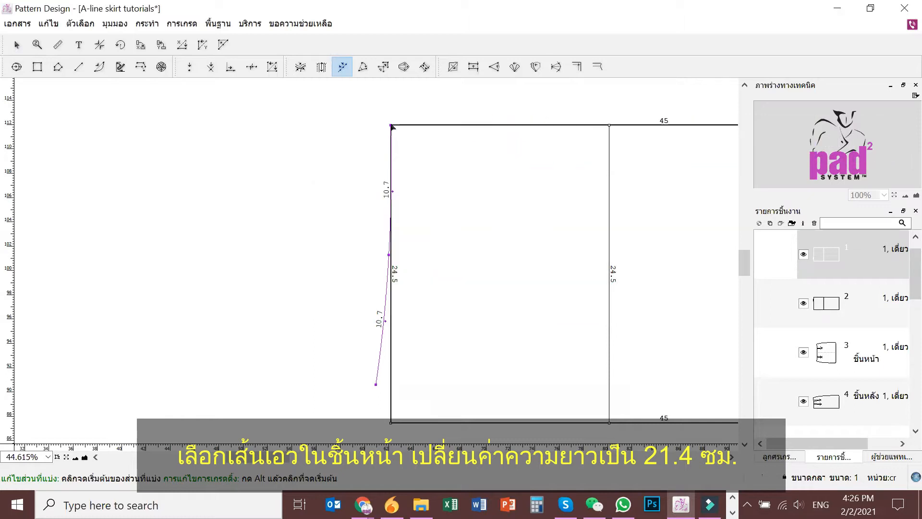
Step: Set the lower back piece's waist curve to a new segment length of 19.4 cm, starting from the lower-left corner
scroll(392, 126, "down", 5)
left_click(16, 45)
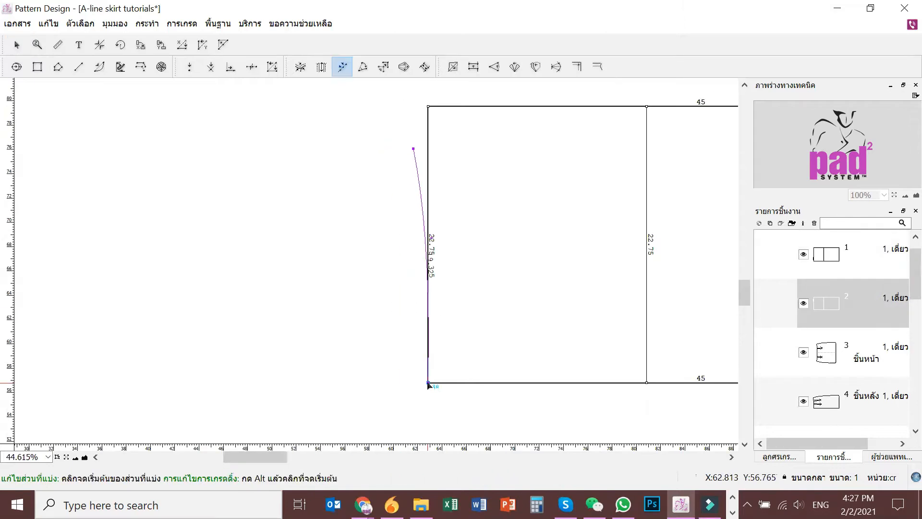
left_click(428, 382)
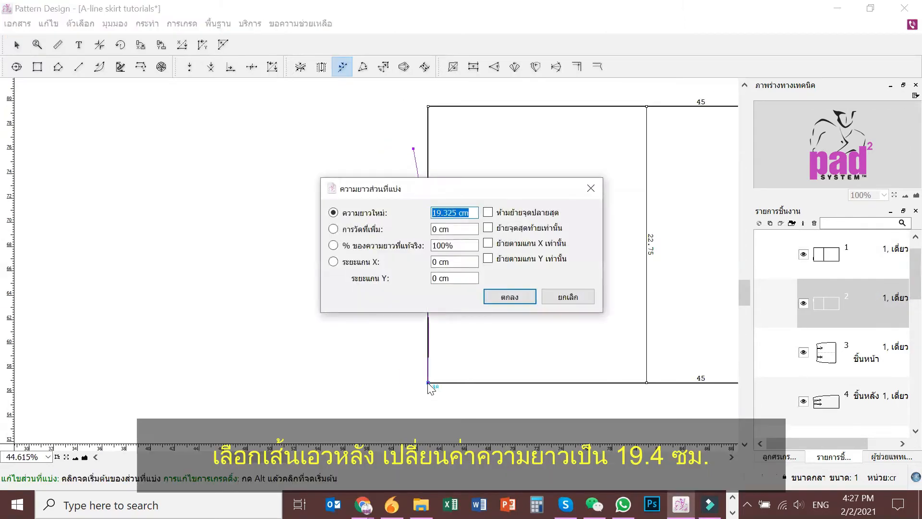
type("19")
key("Return")
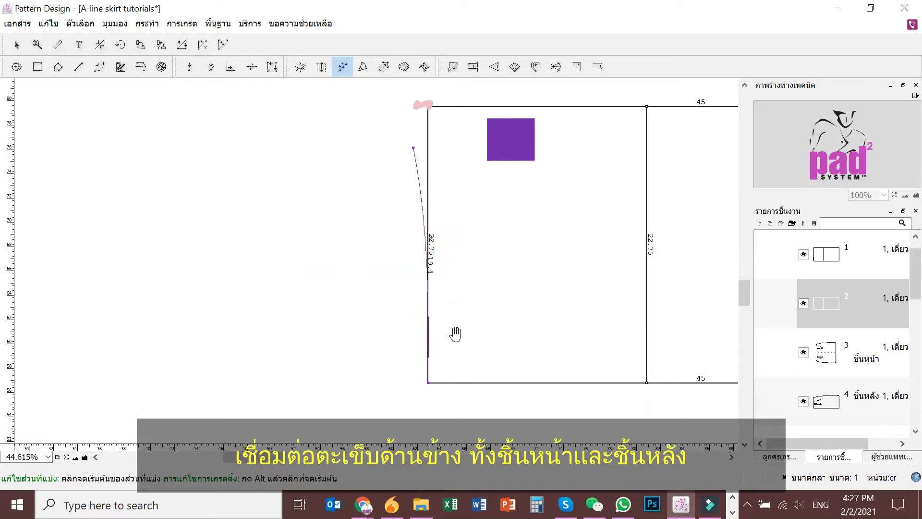
Step: Draw straight side seam lines from the waist end points to the hip line ends on both the back and front pieces
scroll(454, 333, "down", 3)
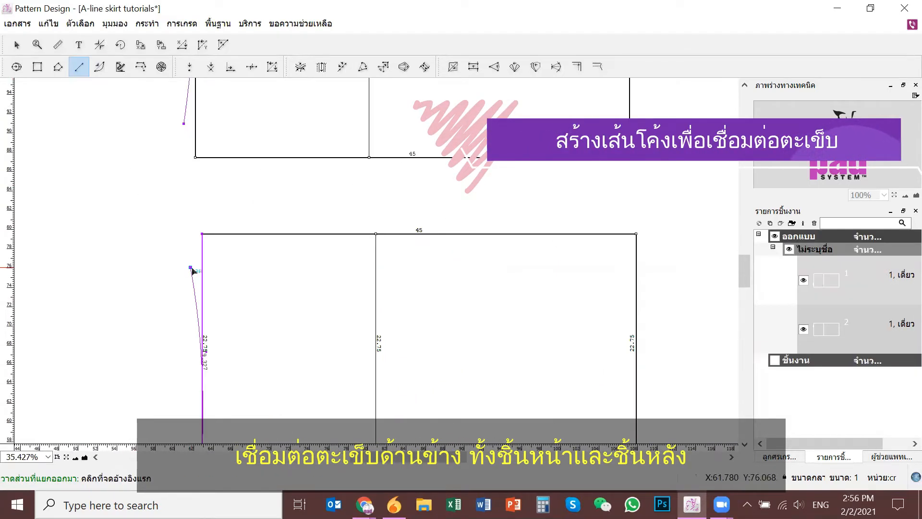
left_click(190, 268)
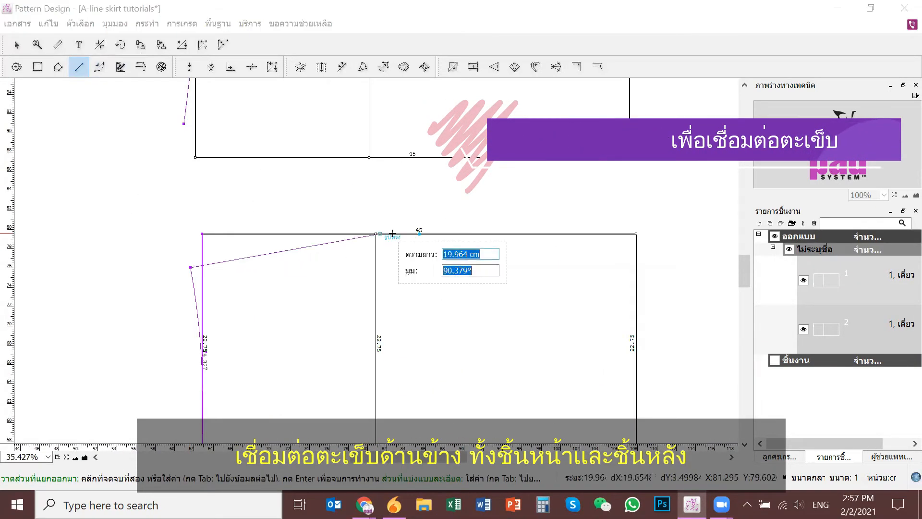
left_click(375, 233)
left_click(184, 124)
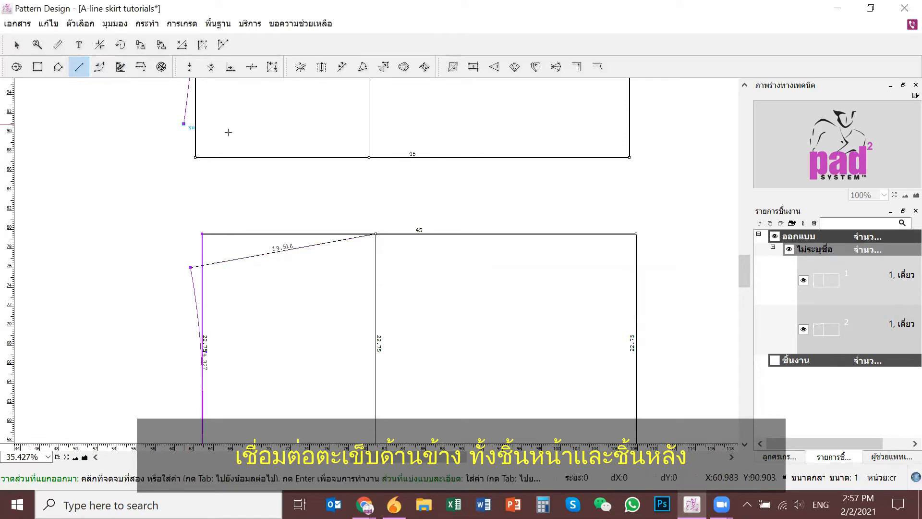
left_click(369, 157)
Step: Bend the straight side seam lines between waist and hip slightly outward into curves on both pieces
left_click(99, 67)
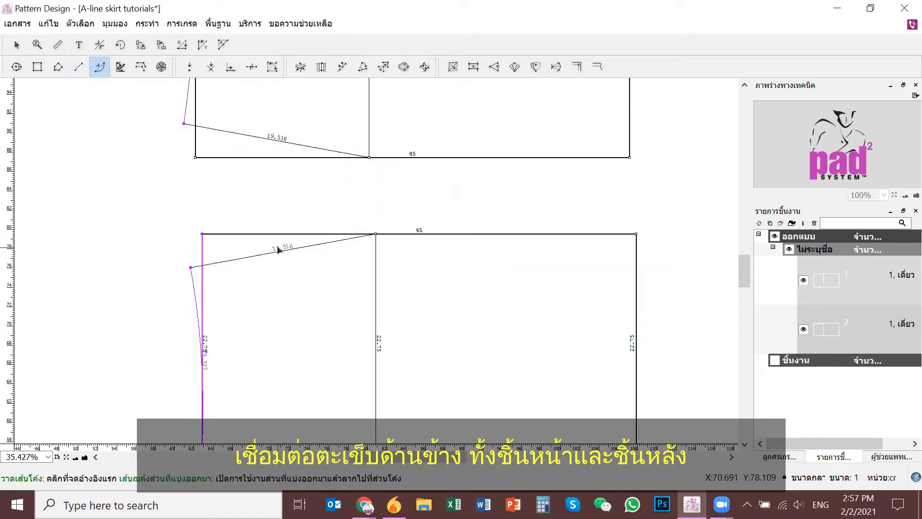
left_click_drag(285, 252, 266, 240)
left_click_drag(276, 142, 269, 153)
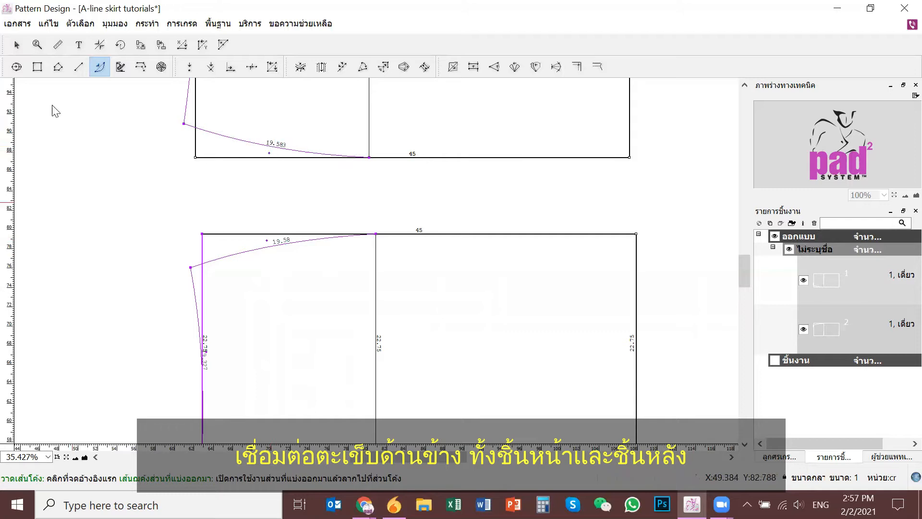
Step: Divide the upper front piece's waist curve into two equal parts with one division point
left_click(17, 45)
scroll(362, 200, "down", 3)
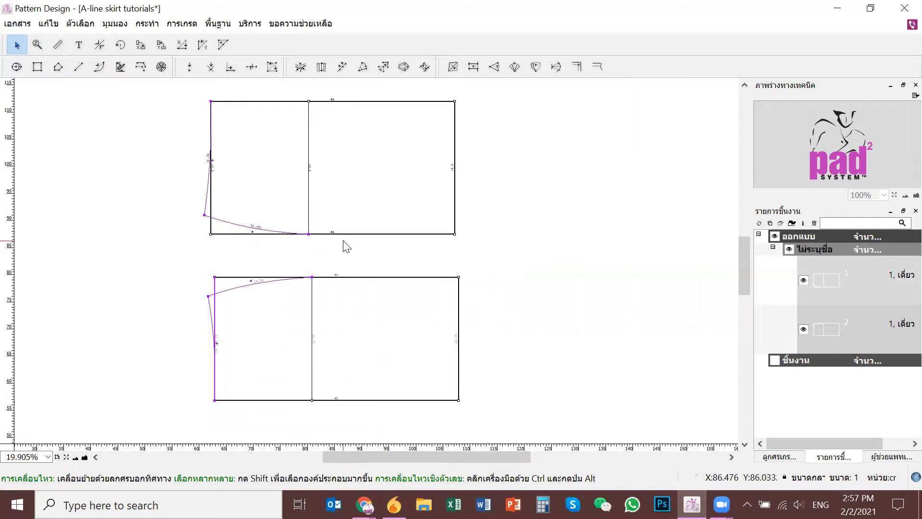
scroll(227, 267, "up", 3)
left_click(251, 66)
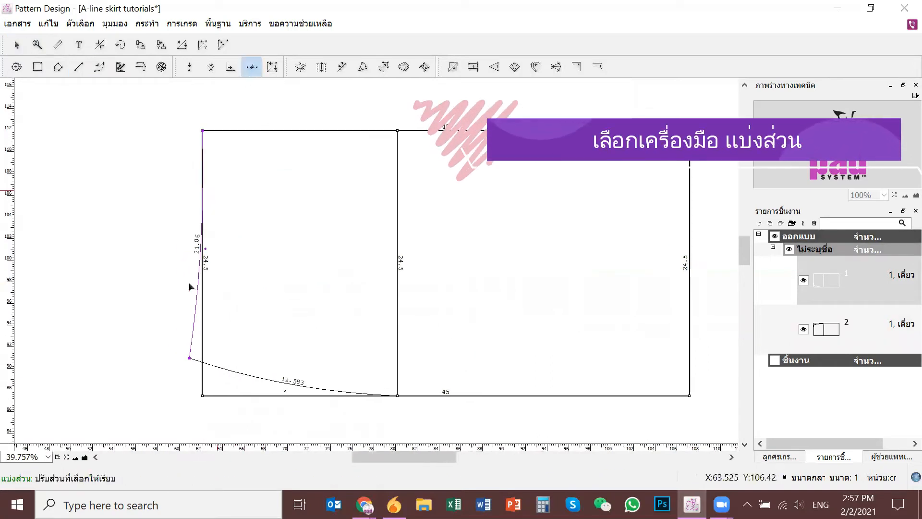
left_click(198, 300)
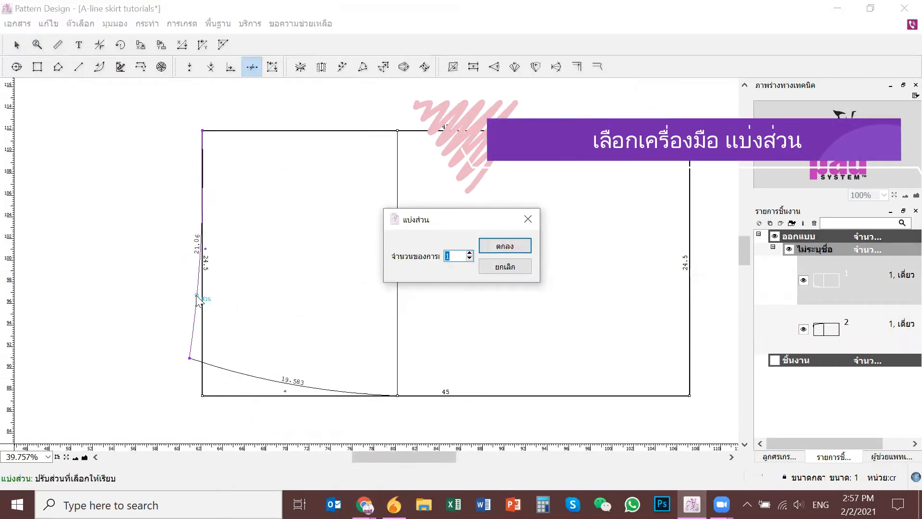
left_click(506, 246)
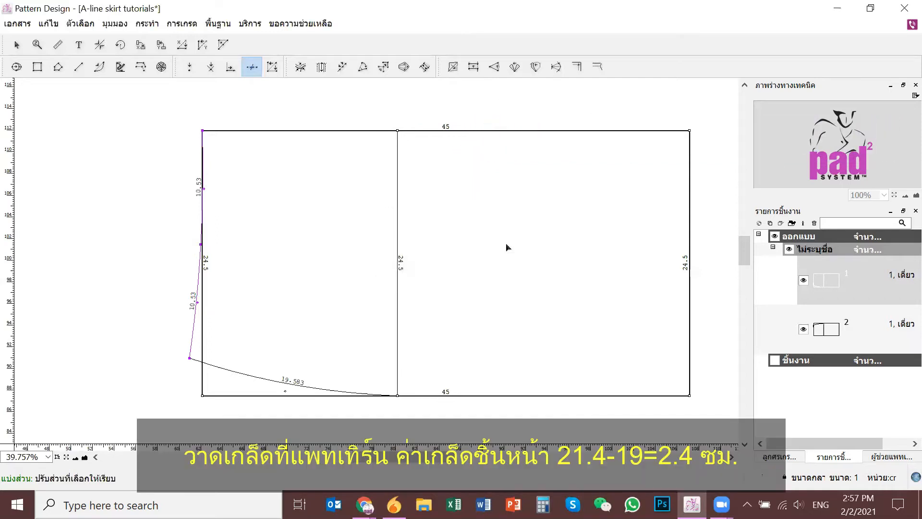
Step: Draw the front dart's centre line from the waist curve's midpoint with an X distance of 11 cm and Y distance of -0.5 cm
left_click(80, 67)
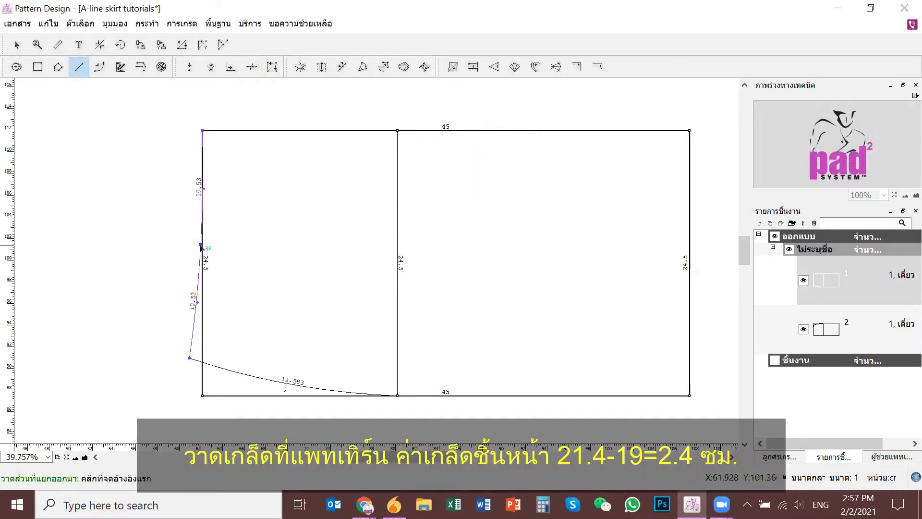
left_click(201, 245)
type("11")
key("Tab")
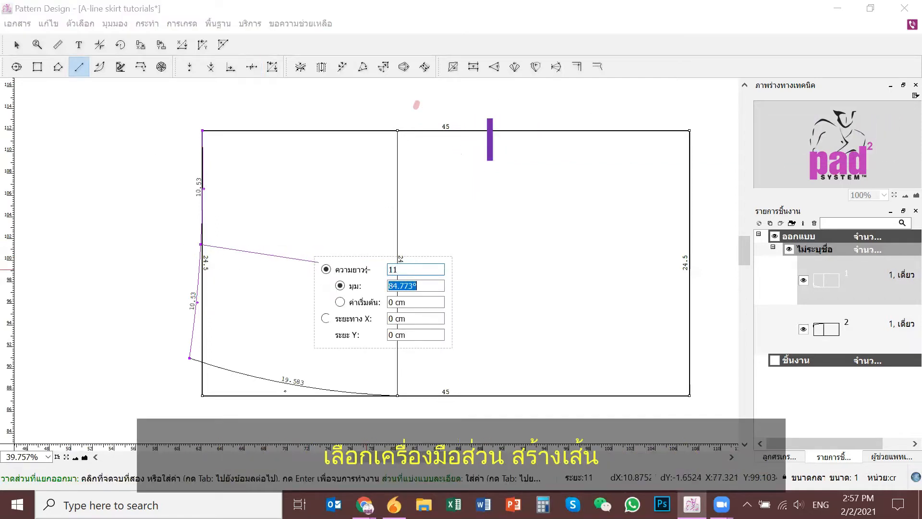
key("Return")
left_click(413, 319)
type("11")
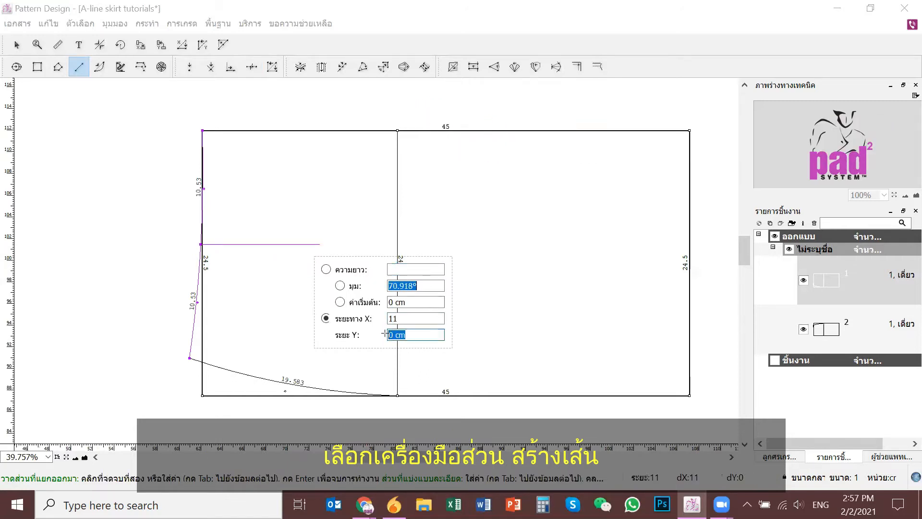
type("-0.5")
key("Return")
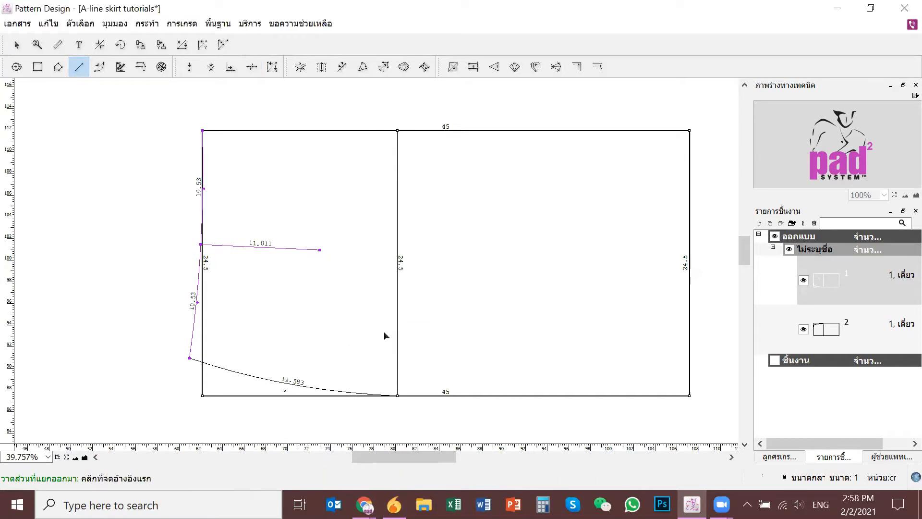
Step: Add a point on the lower back piece's waist curve 8.1 cm from its lower-left corner
scroll(365, 332, "down", 10)
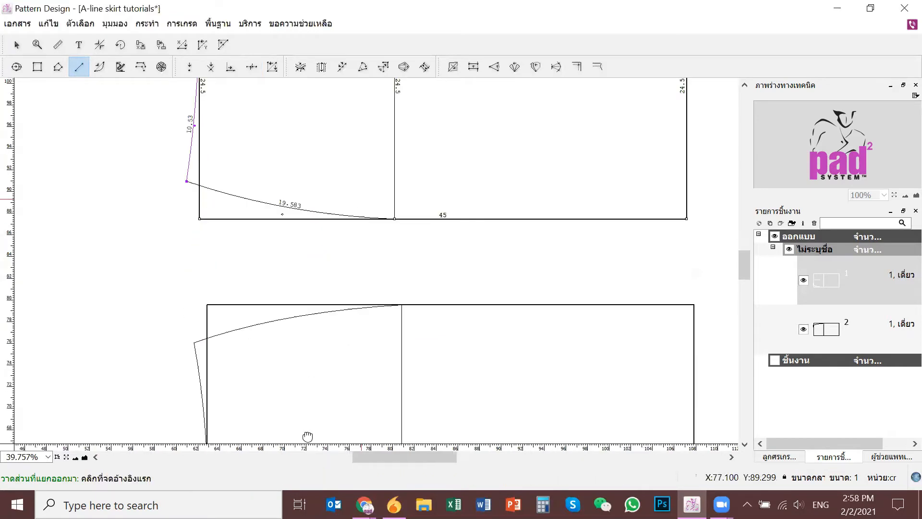
left_click(17, 46)
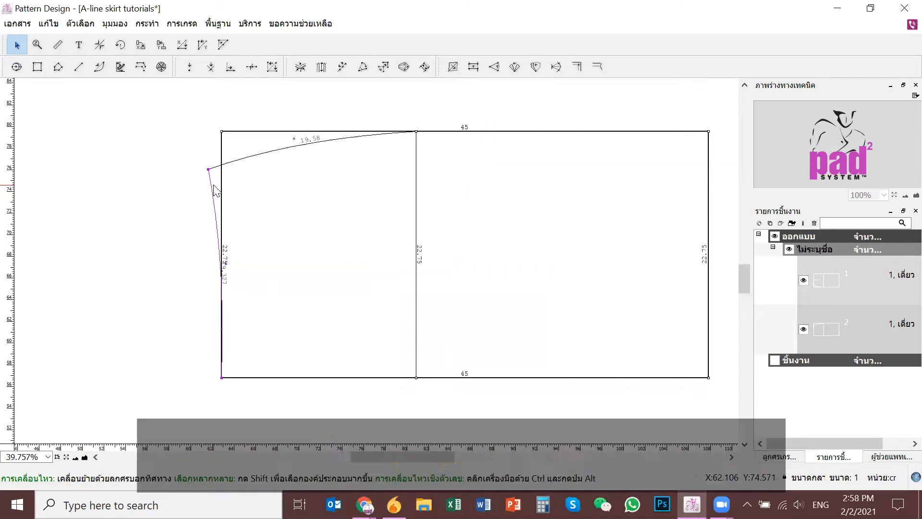
left_click(230, 67)
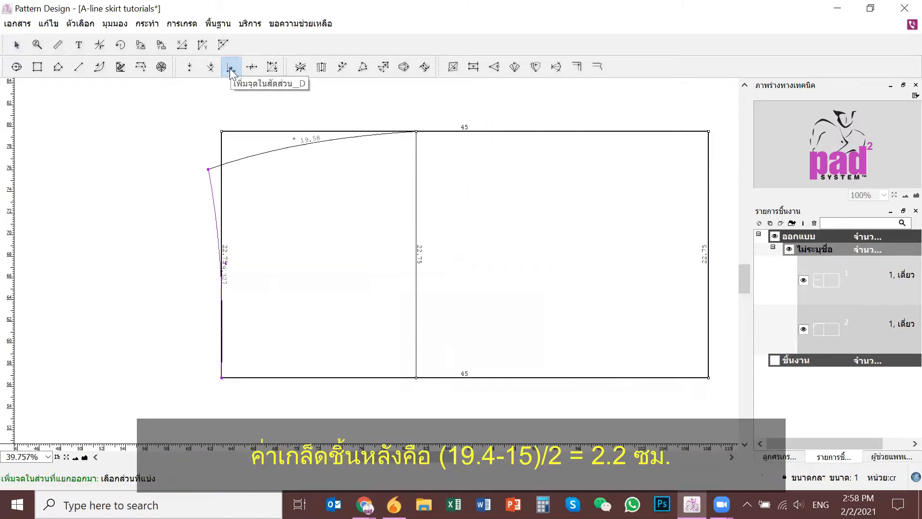
left_click(221, 378)
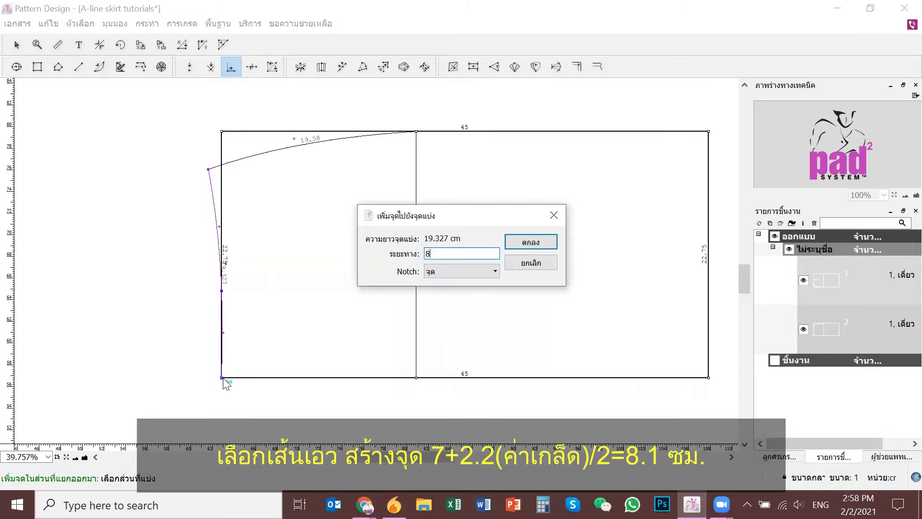
key("Return")
Step: Draw the first back dart's centre line from the 8.1 cm point with an X distance of 12.5 cm and Y distance of 0.5 cm
left_click(78, 66)
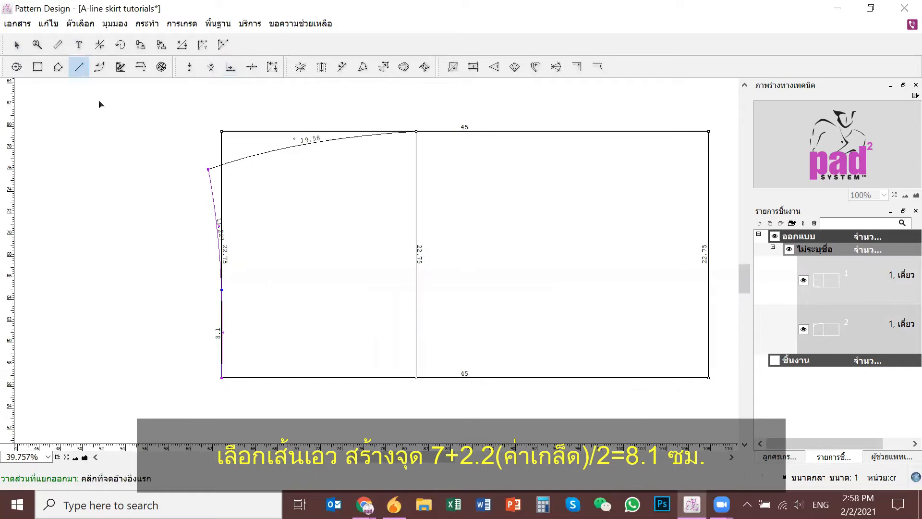
left_click(222, 290)
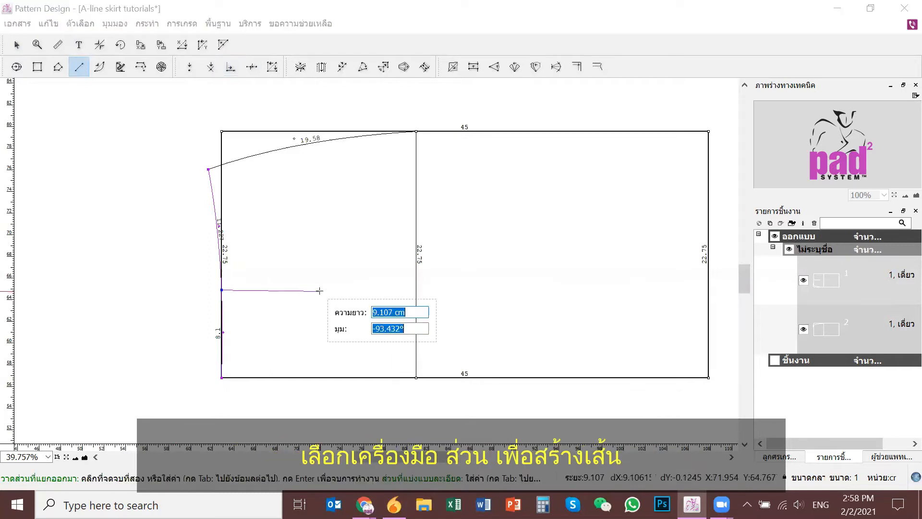
key("Tab")
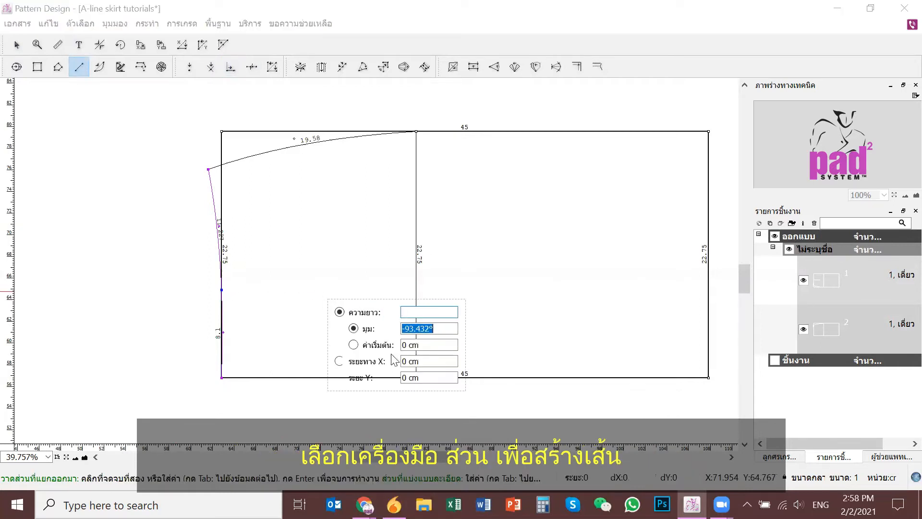
left_click(386, 361)
type("12.5")
key("Tab")
type("0.5")
key("Return")
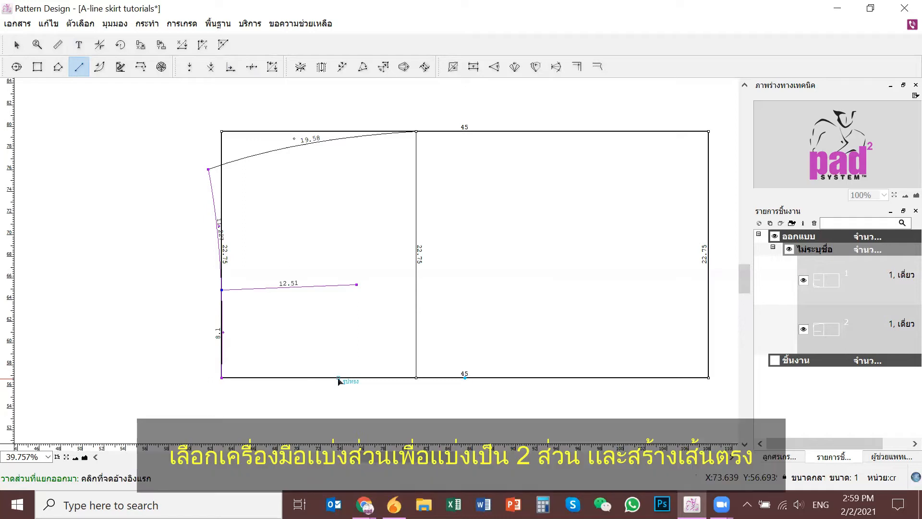
Step: Divide the back waist segment between the first dart line and the side seam into two equal parts
scroll(251, 197, "up", 1)
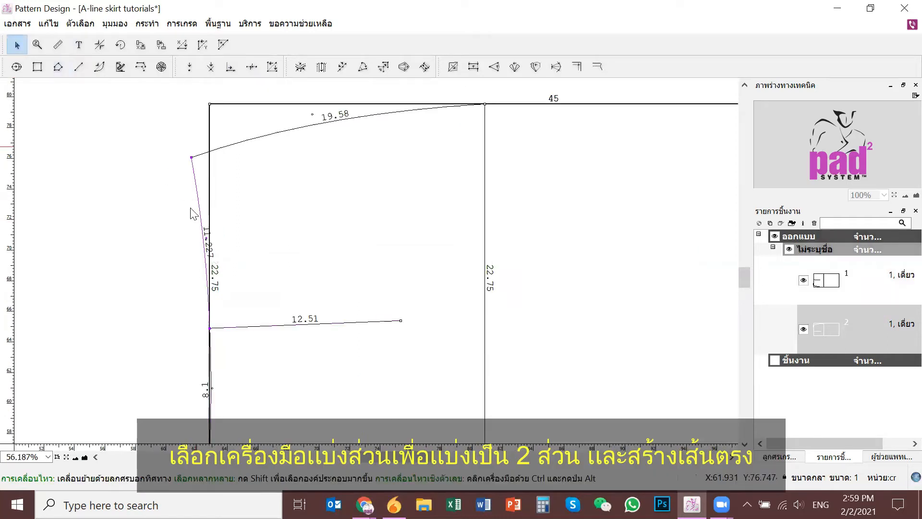
left_click(252, 67)
left_click(199, 205)
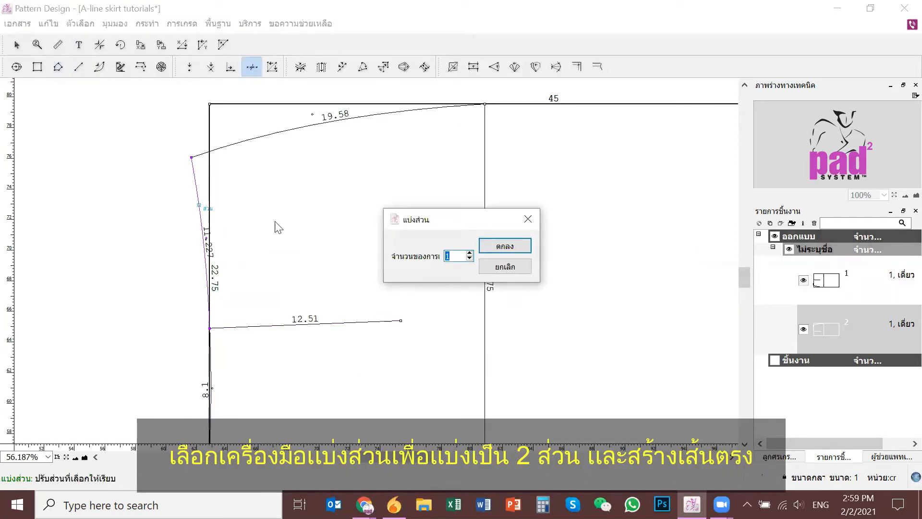
left_click(491, 245)
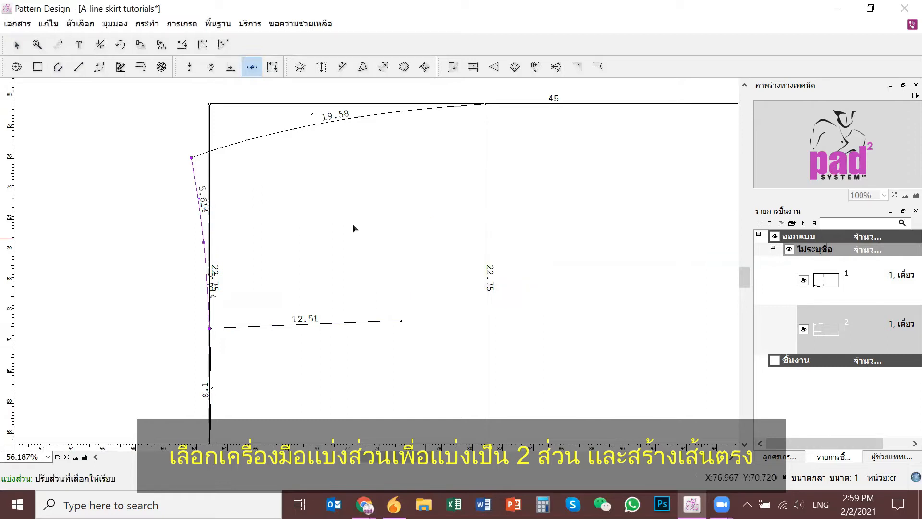
Step: Draw the second back dart's centre line from the new division point with an X distance of 11.5 cm and Y distance of 1.5 cm
left_click(79, 67)
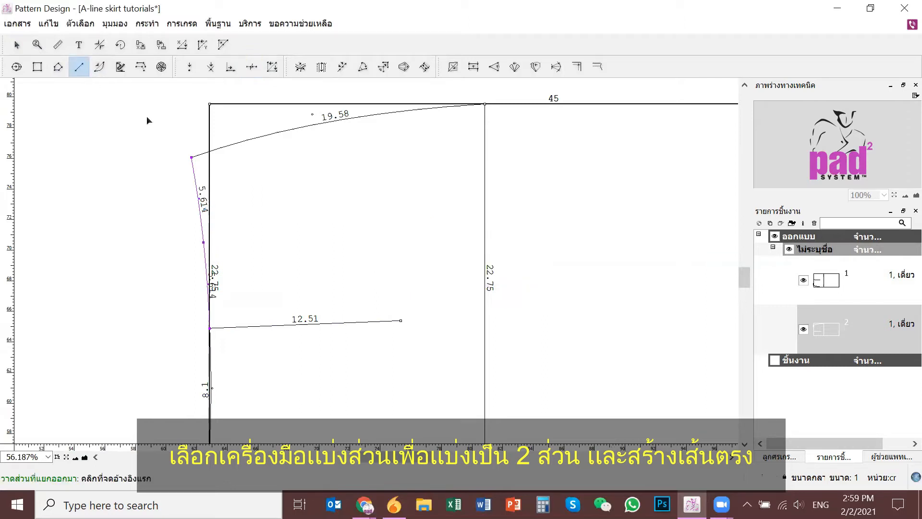
left_click(203, 242)
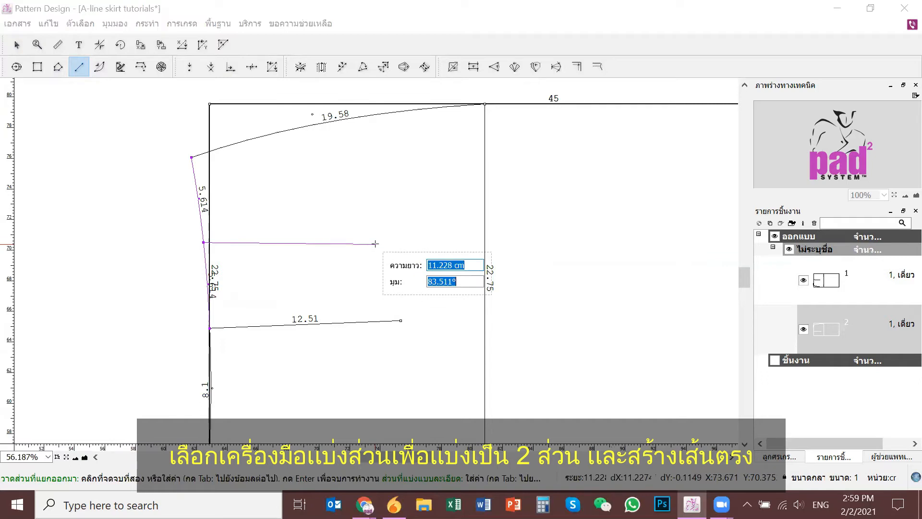
left_click(450, 313)
type("11.5")
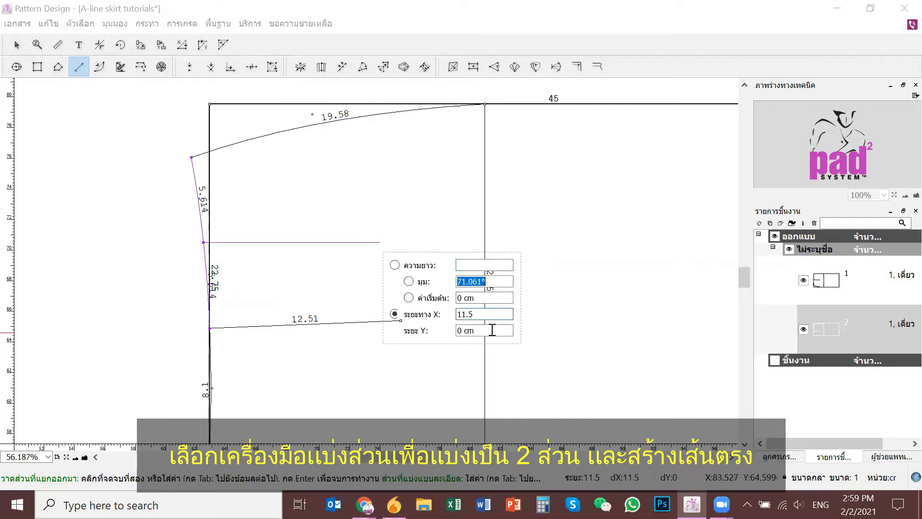
key("Tab")
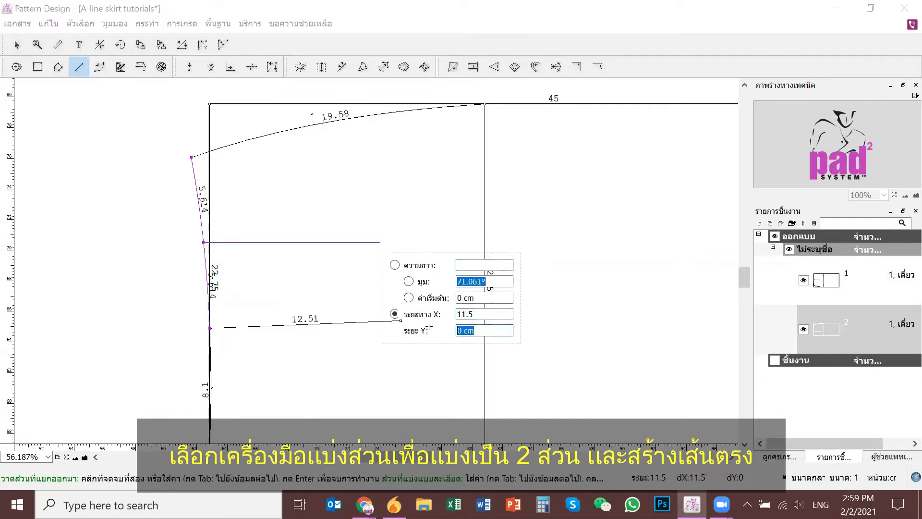
type("1.5")
key("Return")
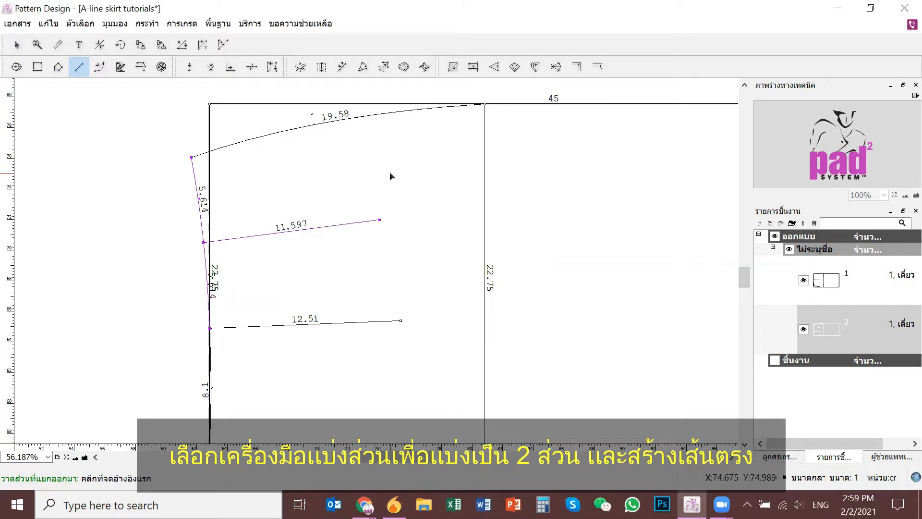
Step: Add a point offset X -1 cm and Y -1.5 cm from the front piece's lower-right hem corner
scroll(387, 168, "down", 2)
scroll(388, 180, "up", 3)
left_click_drag(389, 187, 391, 309)
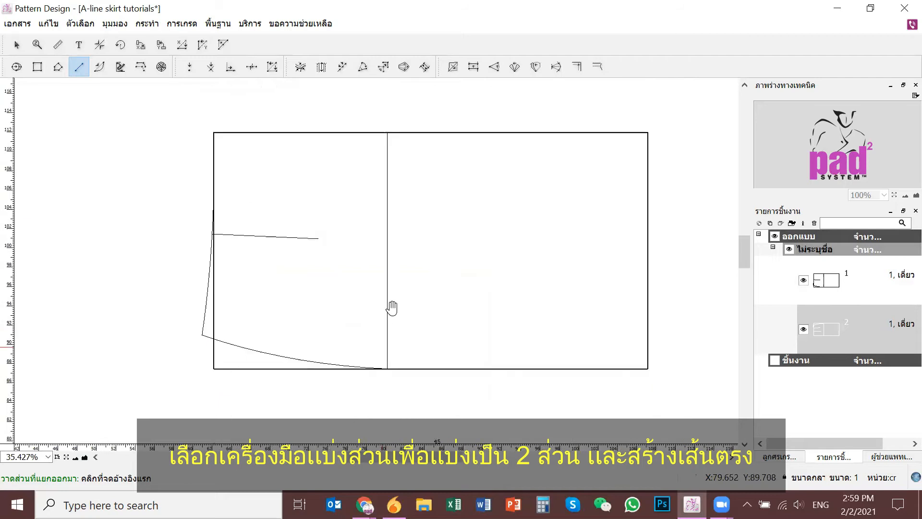
scroll(409, 336, "up", 2)
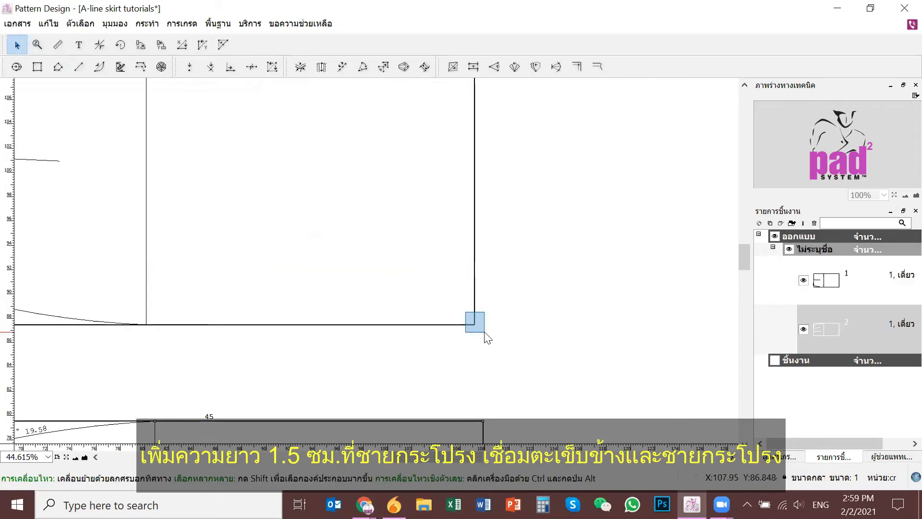
left_click(476, 326)
left_click(190, 67)
left_click(474, 326)
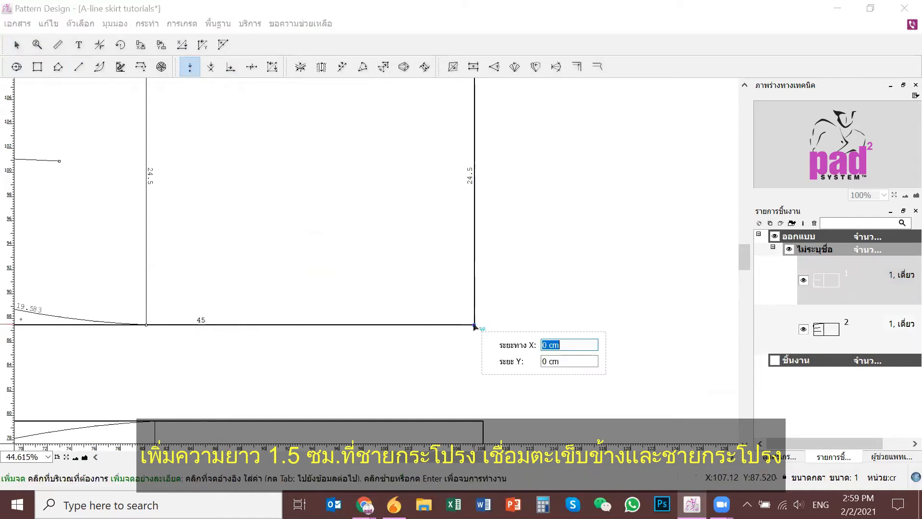
type("-1")
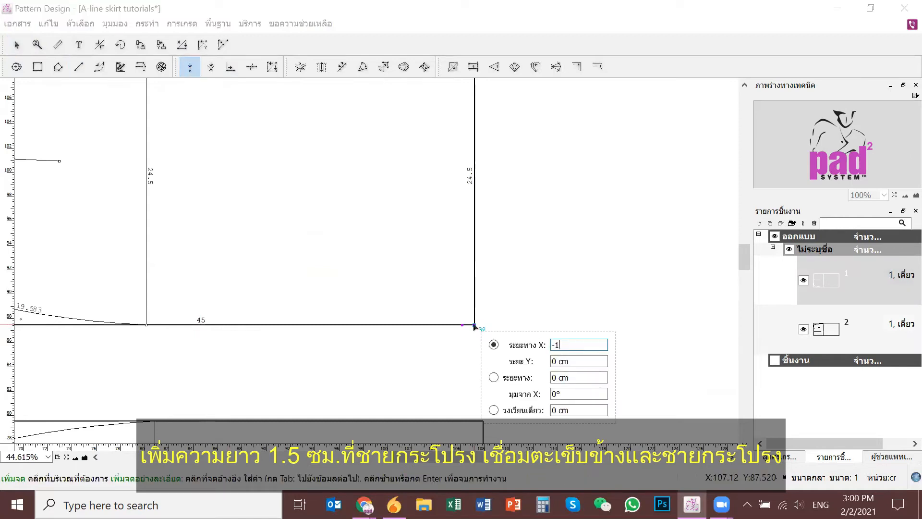
key("Tab")
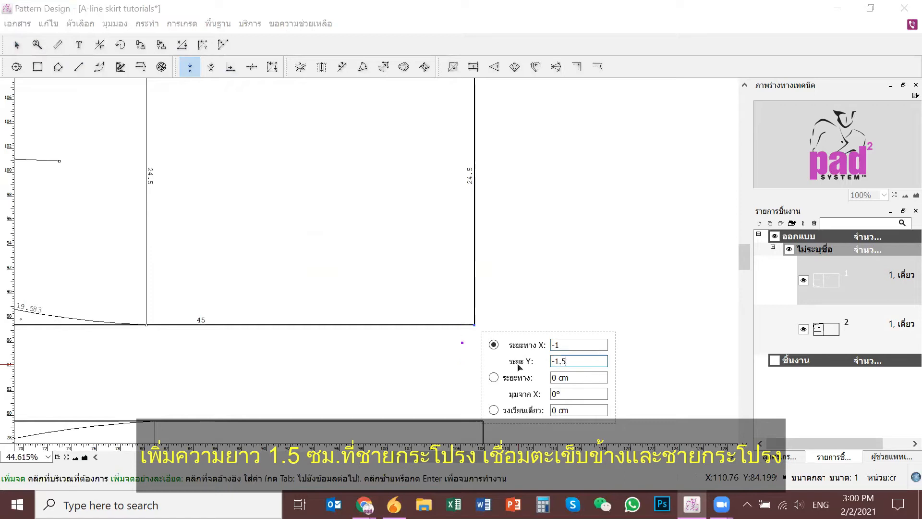
type("-1.5")
key("Return")
Step: Add a point offset X -1 cm and Y 1.5 cm from the back piece's upper-right hem corner
left_click(495, 387)
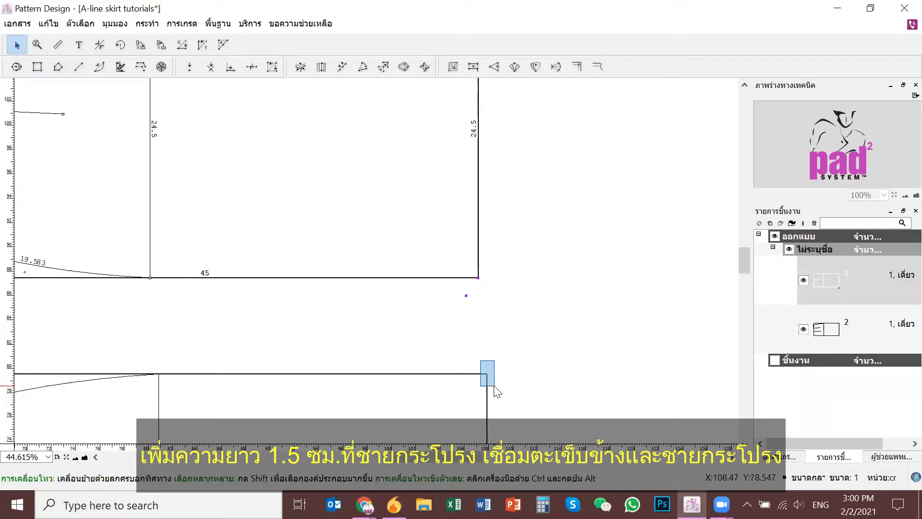
left_click(487, 374)
left_click(190, 66)
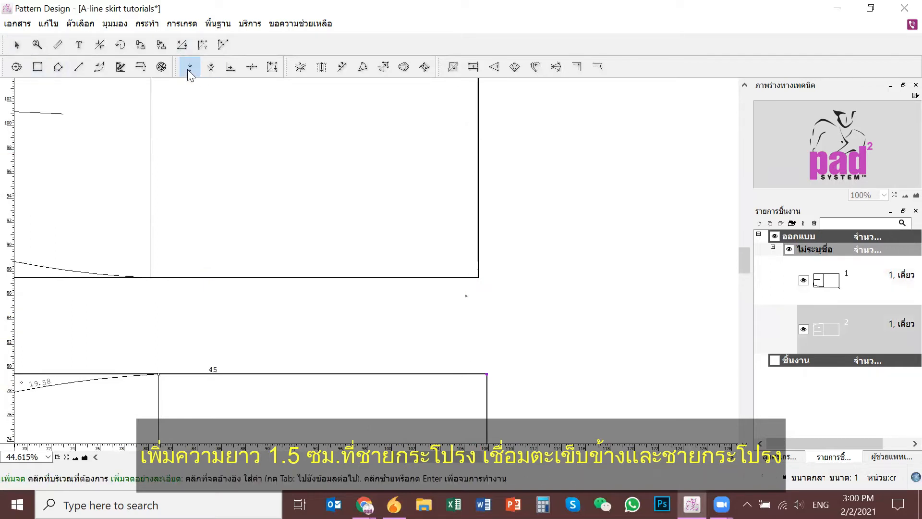
left_click(487, 374)
type("-")
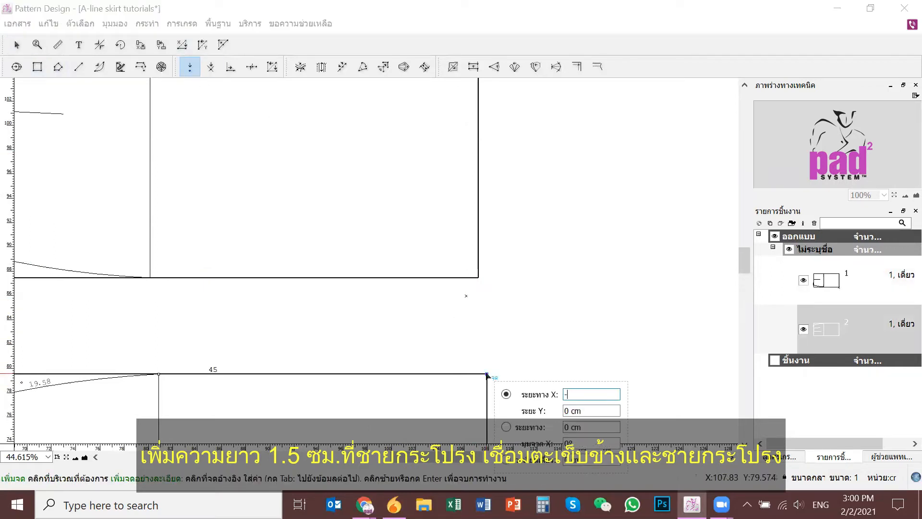
type("1")
key("Tab")
key("BackSpace")
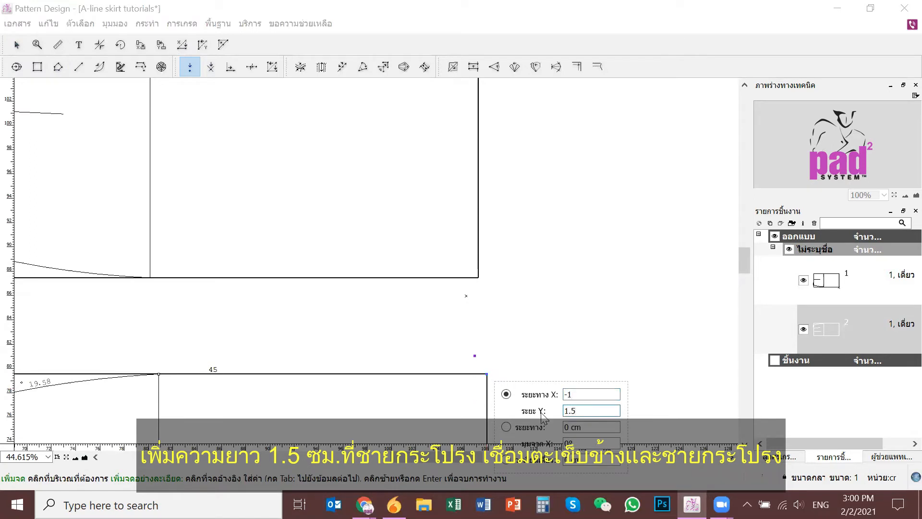
key("Return")
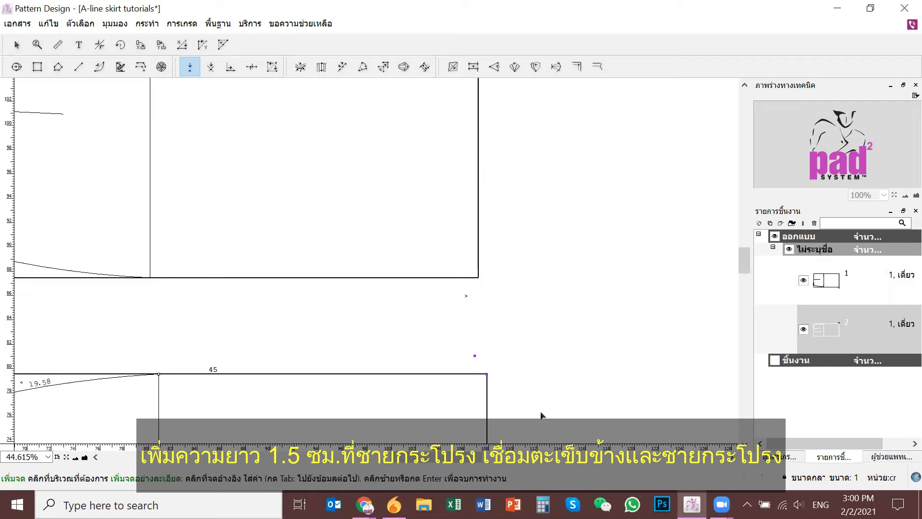
Step: Draw the front piece's lower side seam as a straight line from the hip line's side end to the offset hem point
left_click_drag(285, 263, 407, 320)
scroll(388, 289, "down", 1)
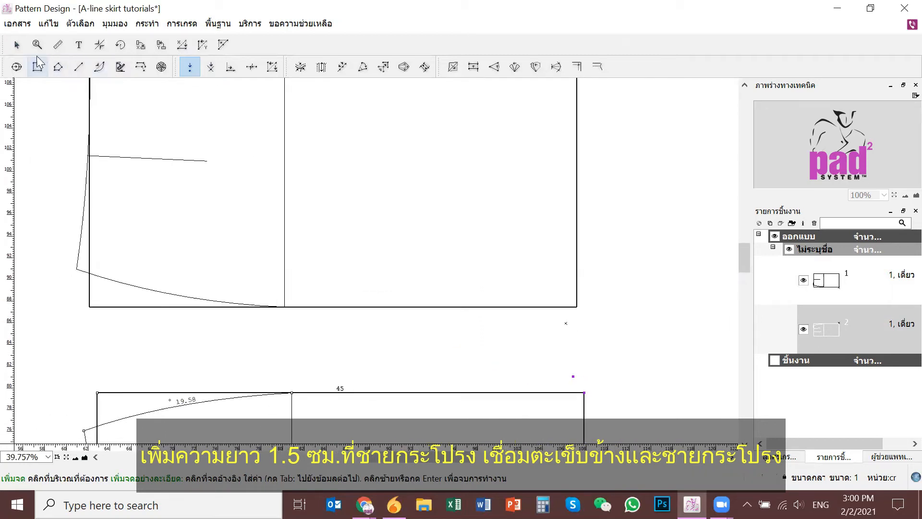
left_click(17, 45)
left_click_drag(220, 291, 439, 347)
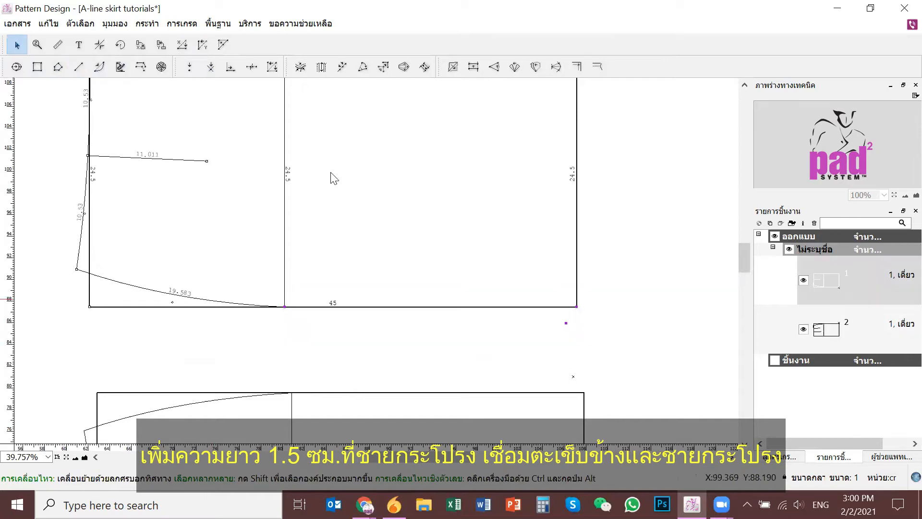
left_click(78, 67)
left_click(285, 307)
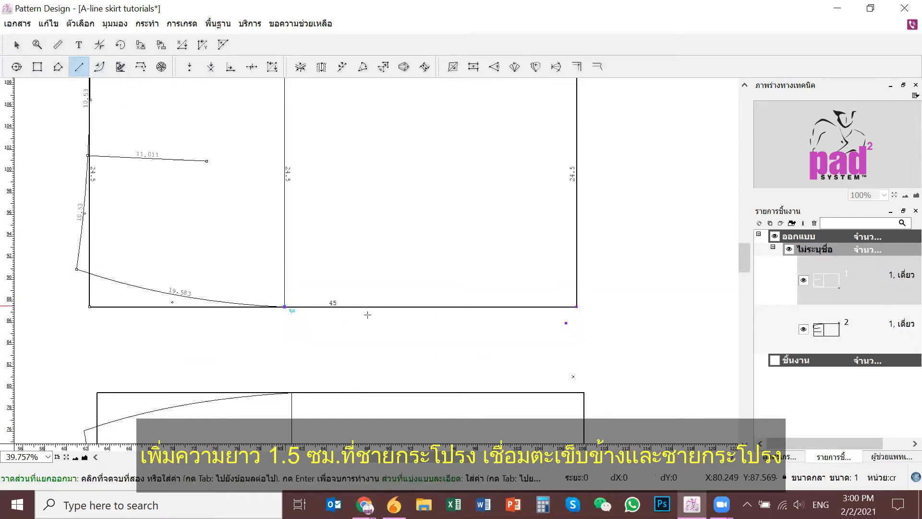
left_click(566, 323)
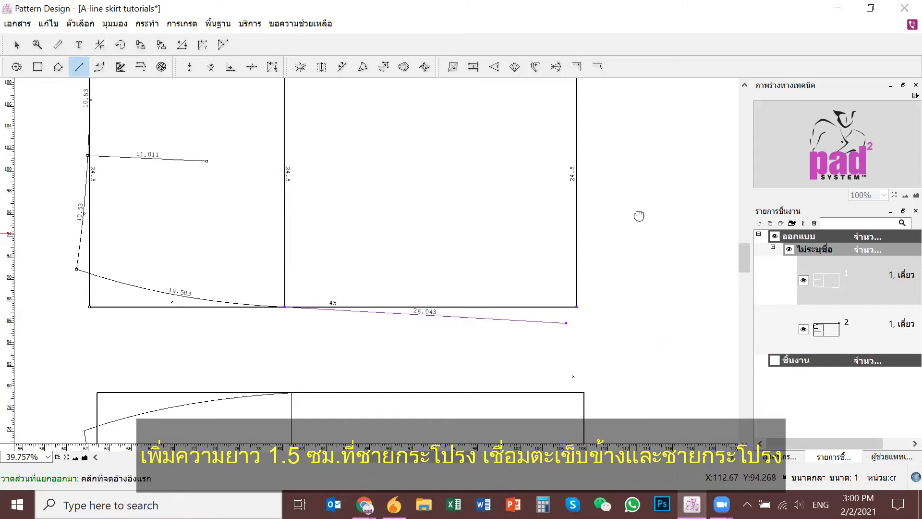
Step: Draw the front hem line from the flared side-seam end to the hem edge's midpoint and bend it into a slight curve
left_click_drag(638, 213, 642, 272)
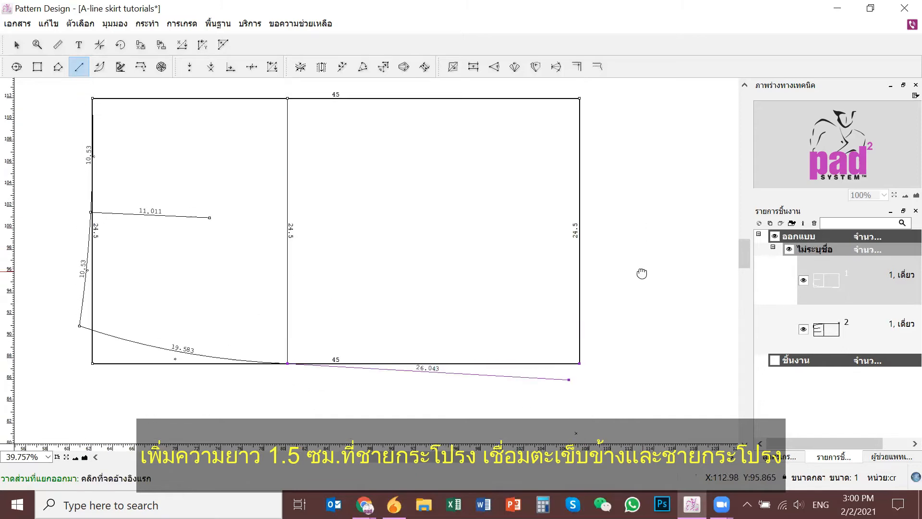
left_click(568, 380)
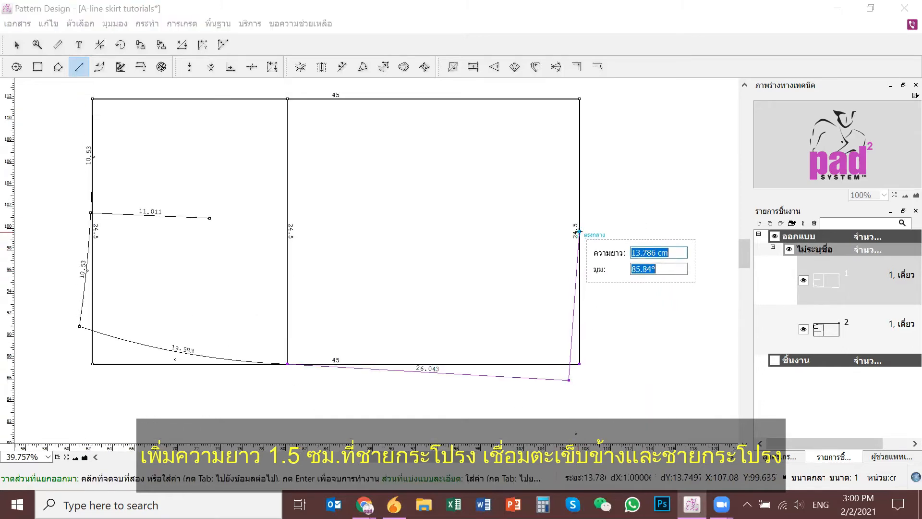
left_click(580, 231)
key("c")
left_click(576, 305)
scroll(442, 412, "down", 5)
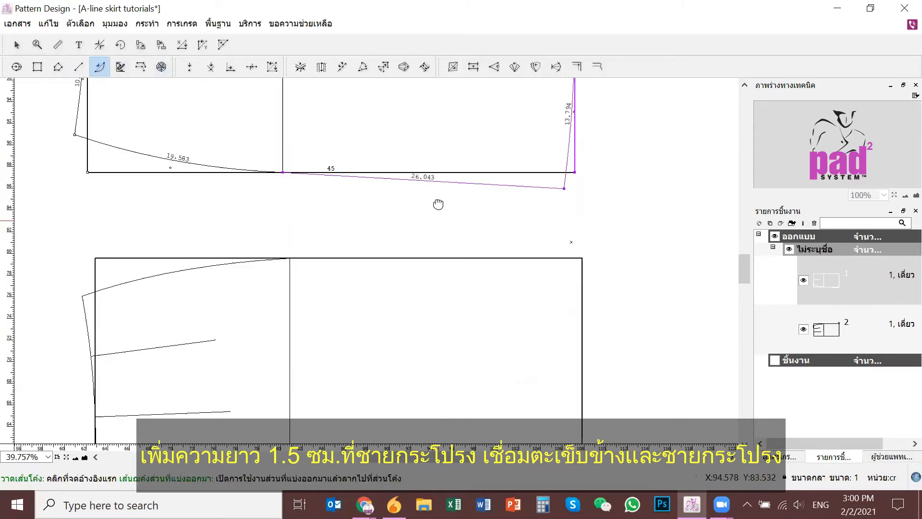
Step: Draw the back piece's lower side seam as a straight line from the hip line's side end to the offset hem point
key("Escape")
left_click_drag(550, 302, 650, 313)
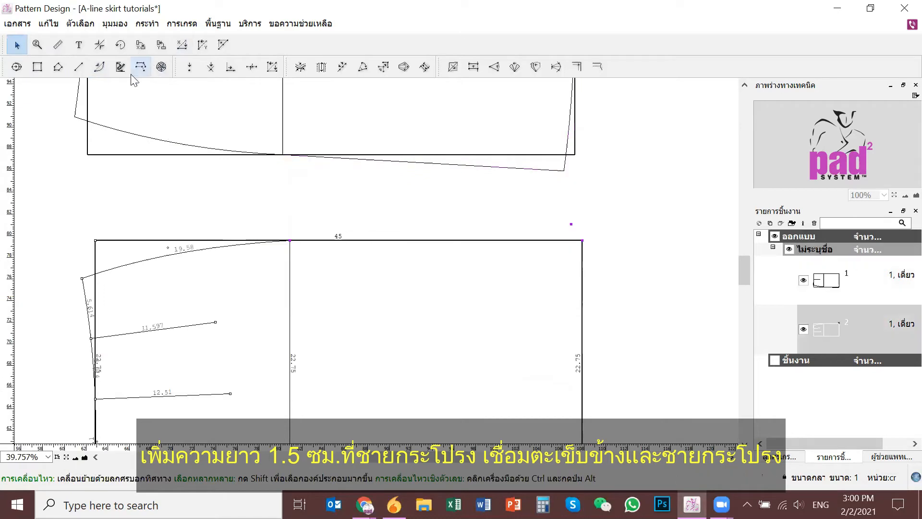
left_click(79, 66)
left_click(289, 240)
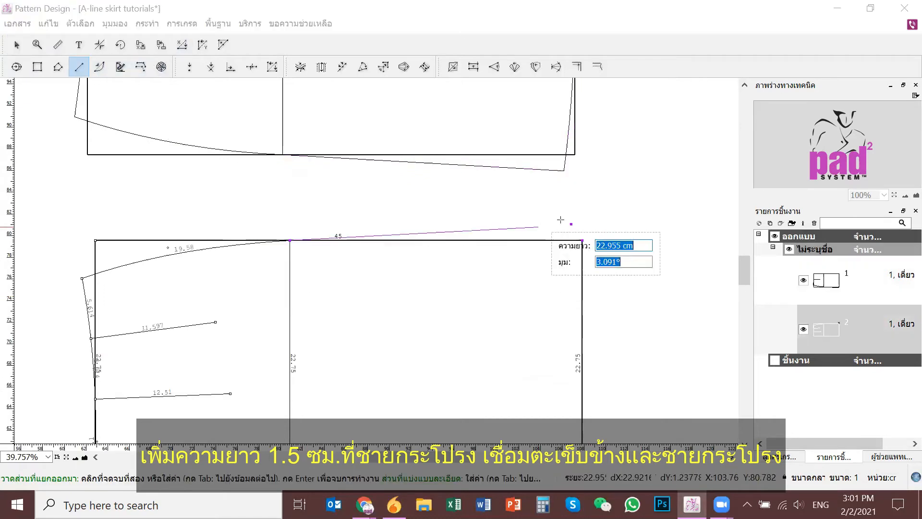
left_click(571, 224)
Step: Draw the back hem line from the flared side-seam end to near the hem edge's middle and bend it into a slight curve
left_click_drag(579, 303, 545, 230)
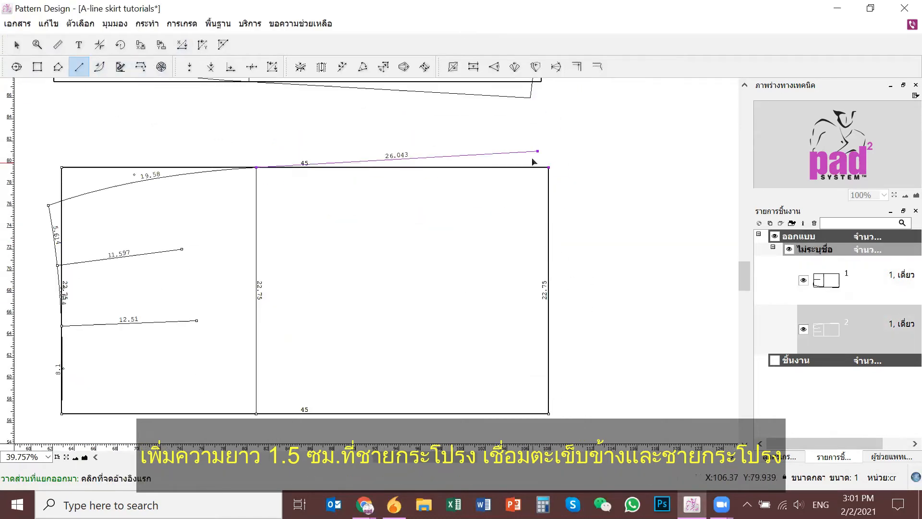
left_click(538, 152)
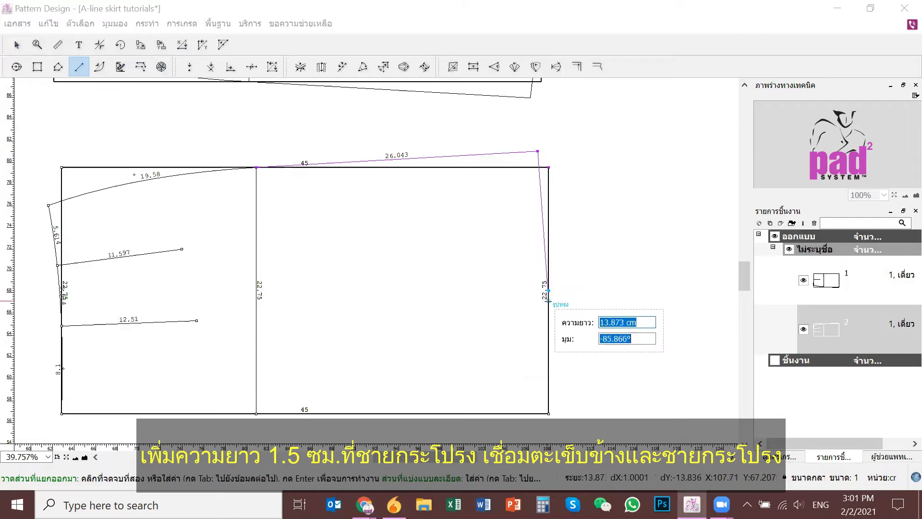
left_click(549, 303)
left_click(100, 66)
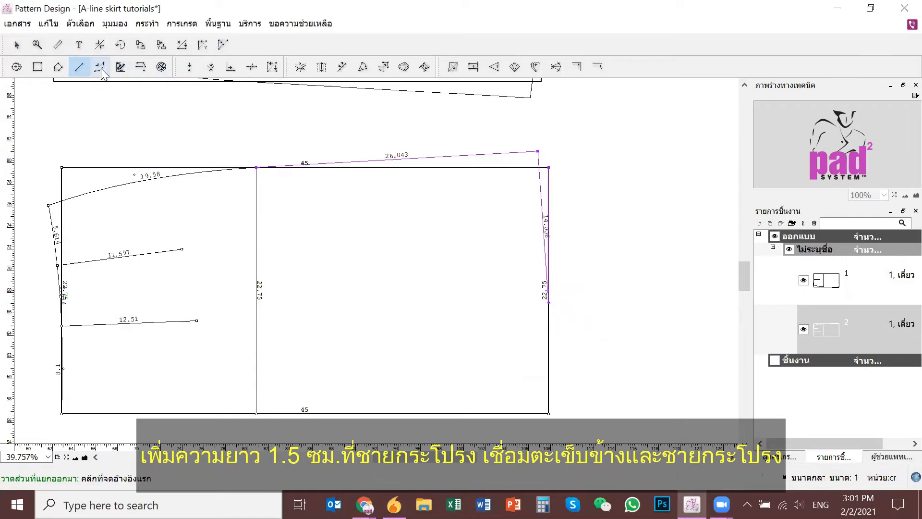
left_click(542, 198)
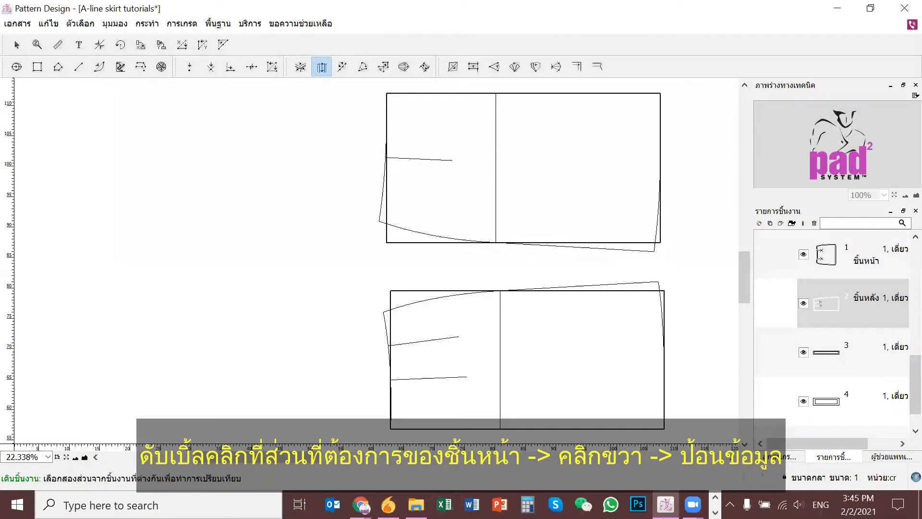
Step: Select all the enclosed areas that form the front skirt piece, including the narrow slivers along the waist and hem
key("Escape")
double_click(560, 164)
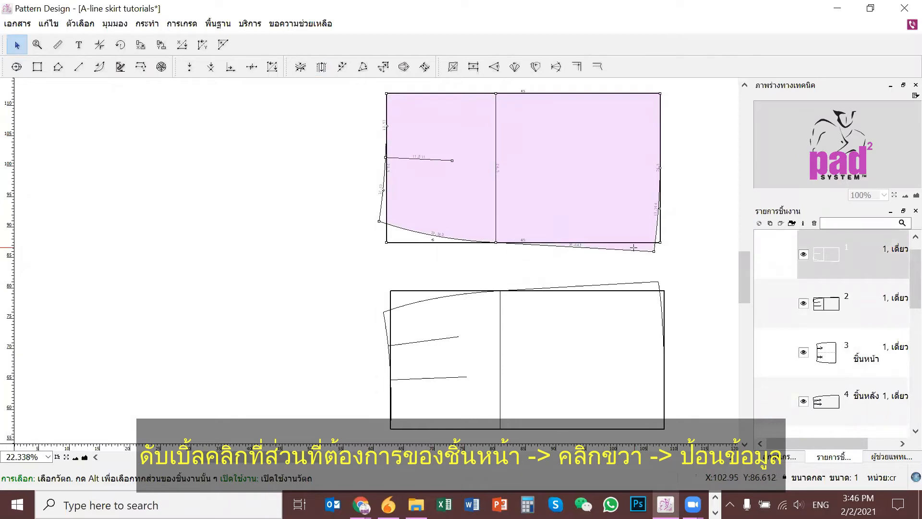
scroll(382, 185, "up", 10)
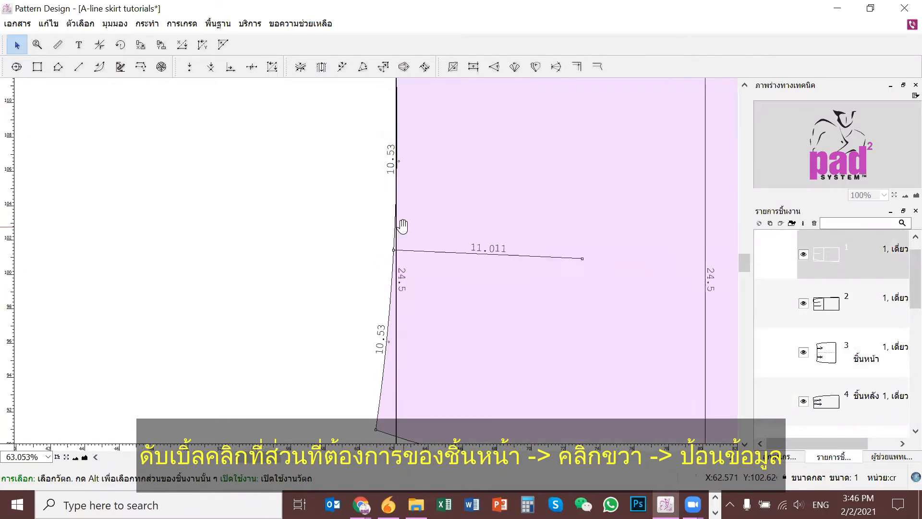
scroll(350, 273, "down", 6)
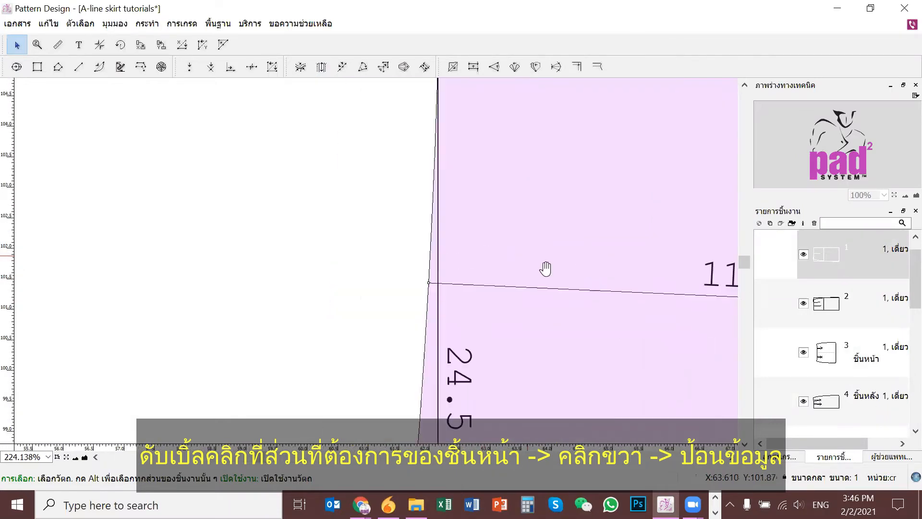
scroll(556, 246, "down", 4)
Step: Create the front piece from the selected areas, named ชิ้นหน้า, with the ออกแบบ (design) and เงา (shadow) options enabled
double_click(525, 231)
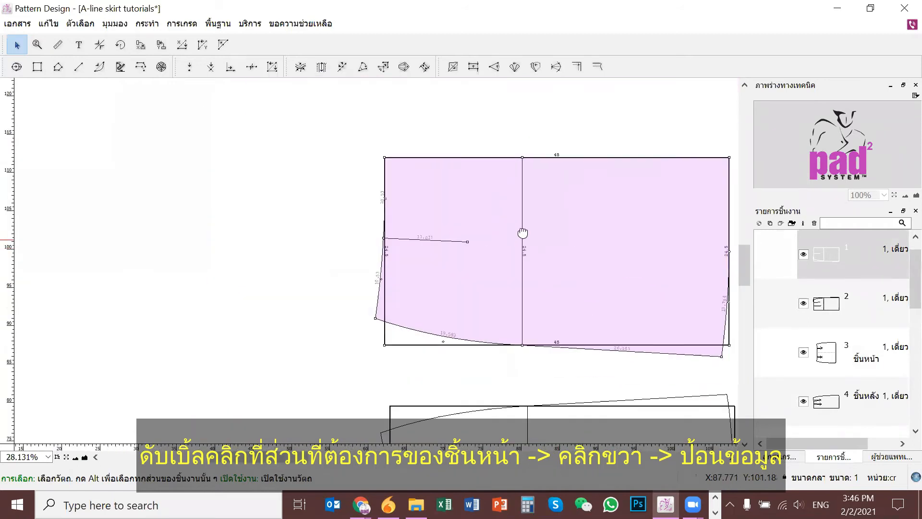
left_click(470, 149)
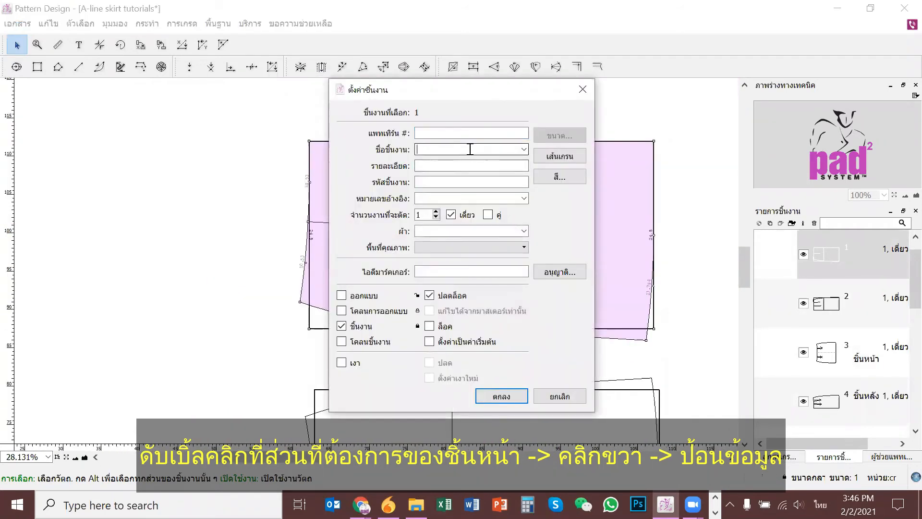
left_click(342, 296)
left_click(342, 363)
left_click(495, 397)
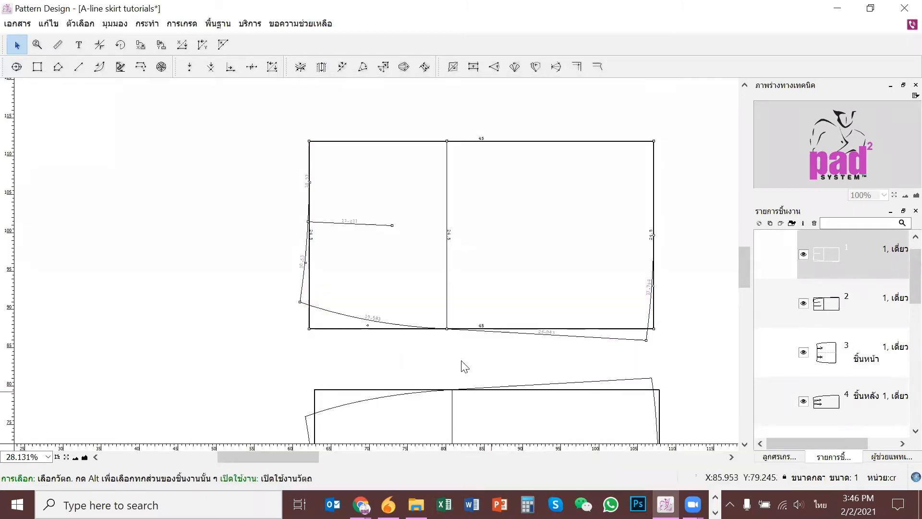
Step: Select all the enclosed areas that form the back skirt piece, including the slivers at the side seam and waist
scroll(463, 366, "down", 5)
left_click(418, 231)
left_click(653, 193, "shift")
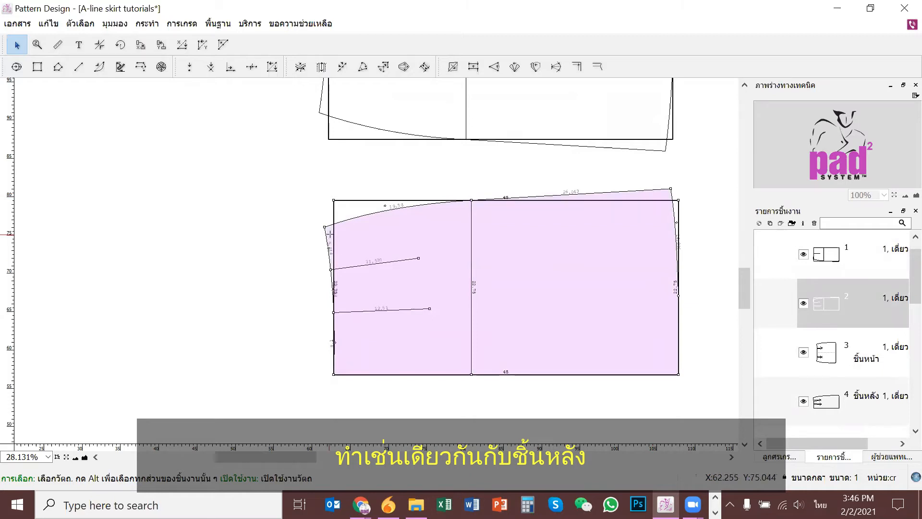
scroll(336, 273, "up", 2)
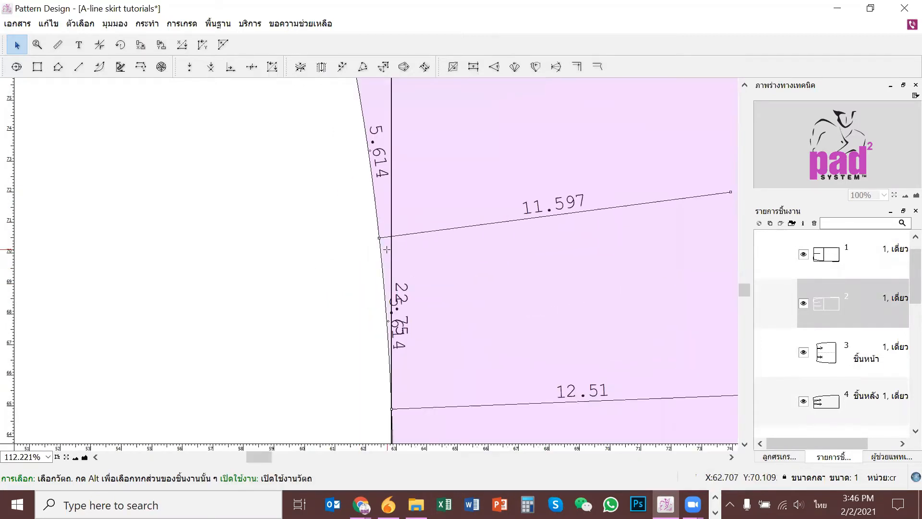
scroll(553, 287, "down", 1)
scroll(553, 287, "down", 2)
Step: Create the back piece from the selected areas, named ชิ้นหลัง, with the ออกแบบ (design) option enabled
double_click(504, 267)
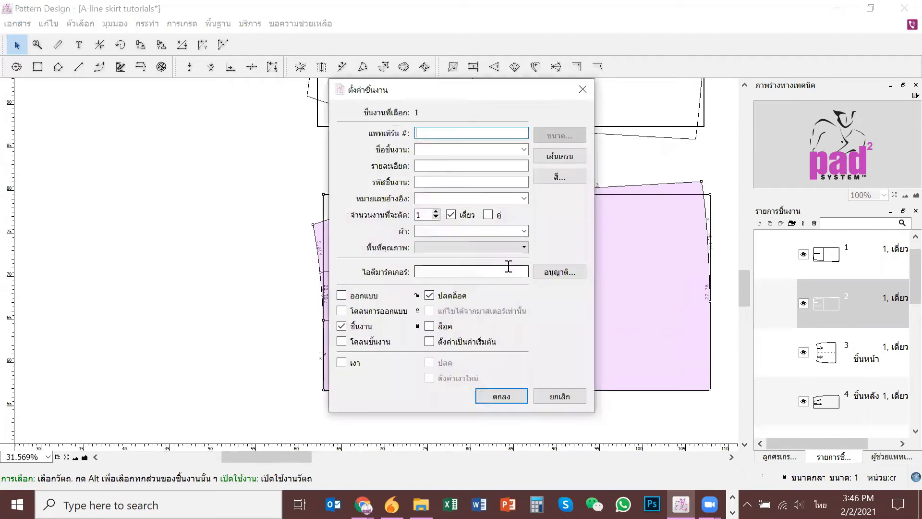
left_click(462, 151)
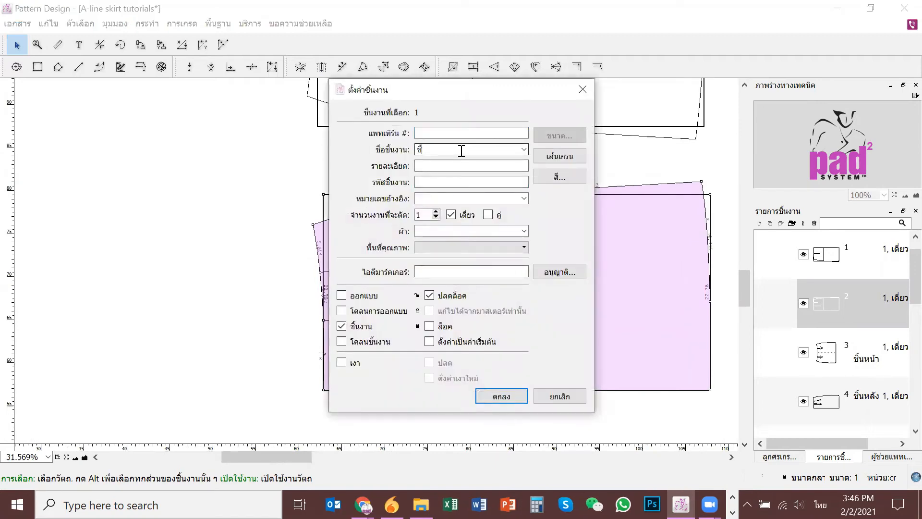
left_click(347, 297)
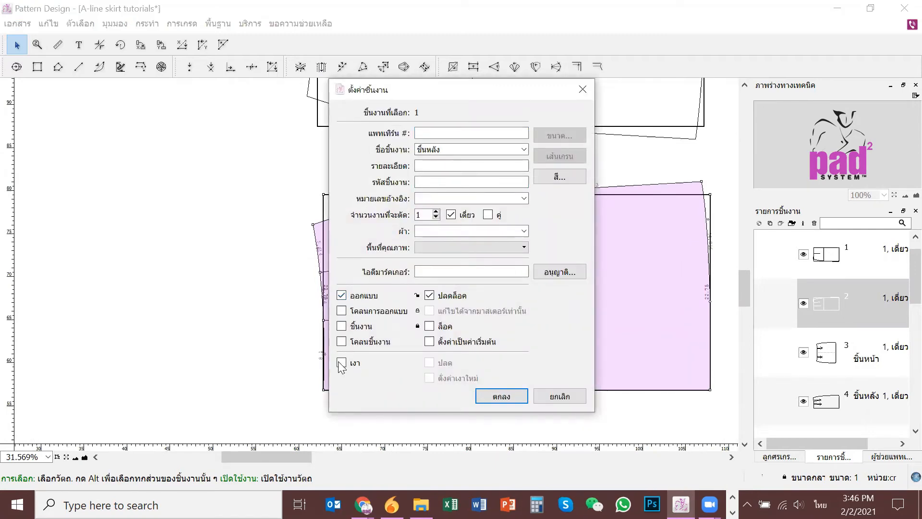
left_click(505, 397)
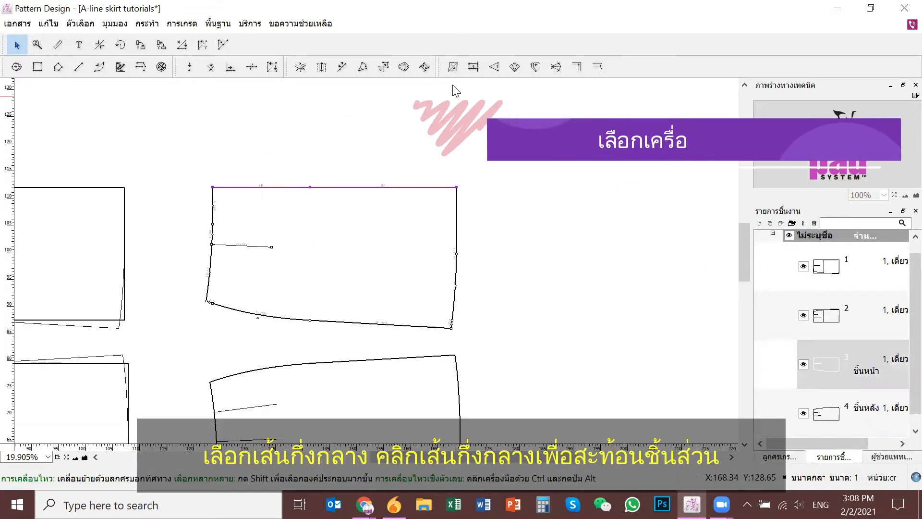
Step: Mirror the extracted front piece across its centre front line with the Mirror tool
left_click(452, 67)
left_click(330, 187)
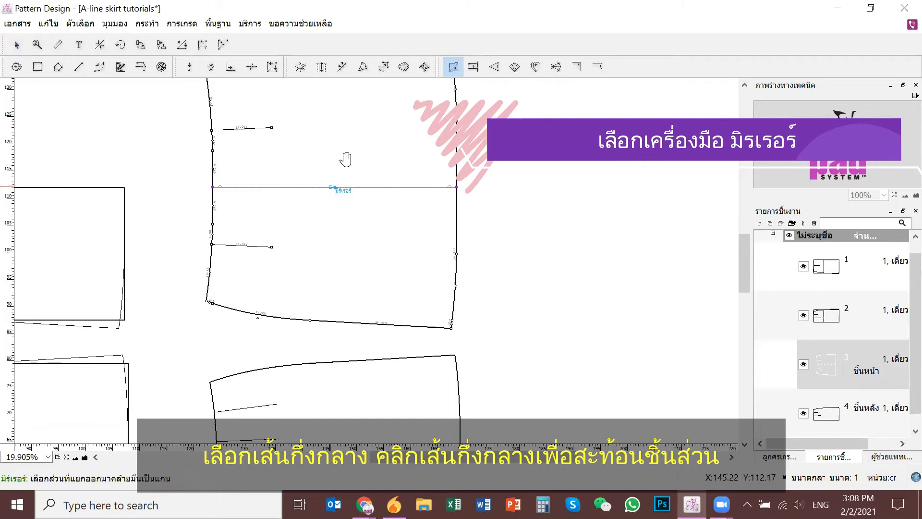
scroll(346, 158, "down", 1)
left_click_drag(335, 178, 336, 174)
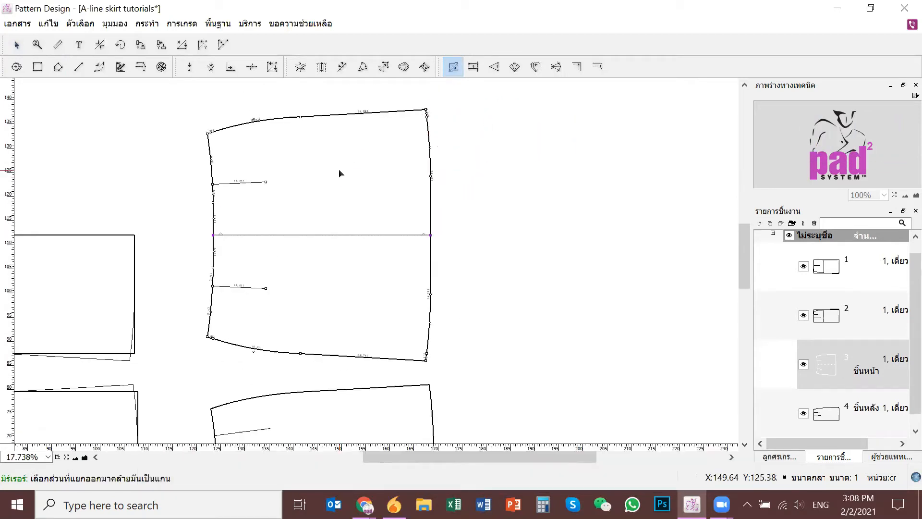
scroll(301, 155, "up", 4)
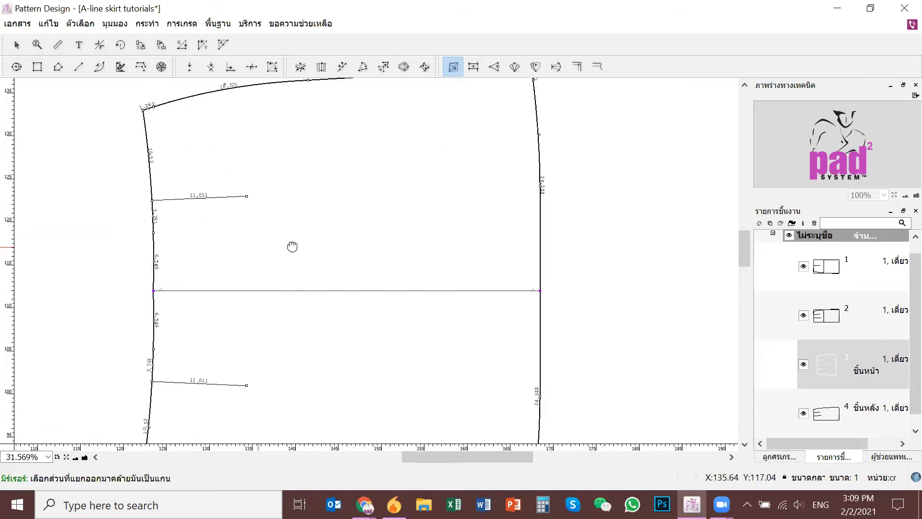
Step: Build a cone-shaped dart on the upper dart line of the mirrored front piece, with a width of 2.4 cm and a length of 11 cm
left_click(17, 44)
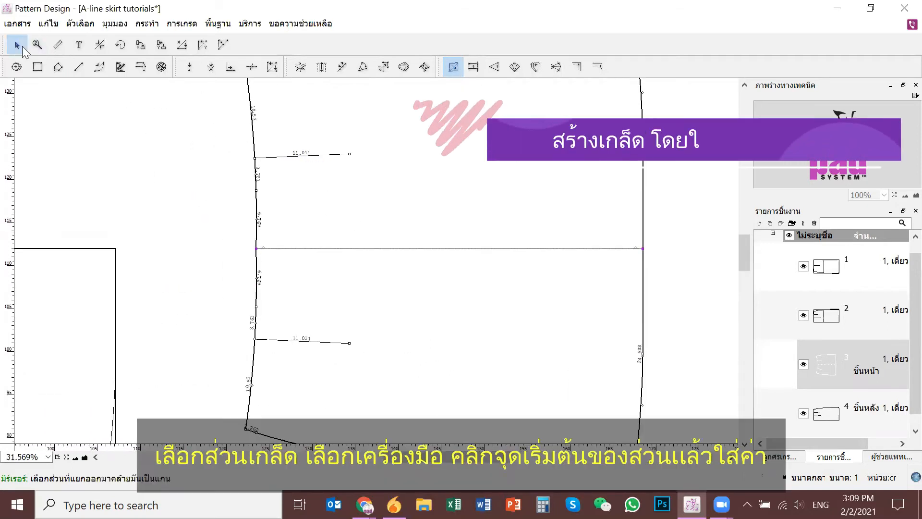
left_click(288, 156)
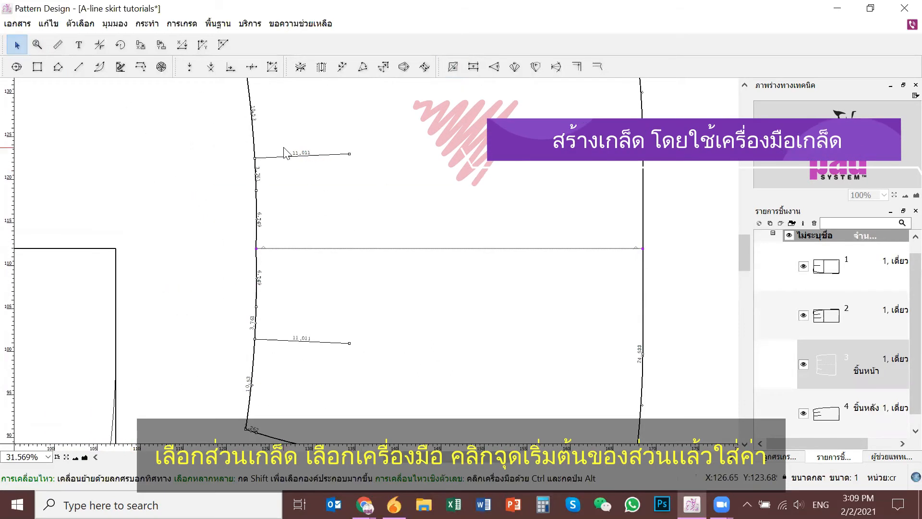
left_click(495, 67)
left_click(349, 154)
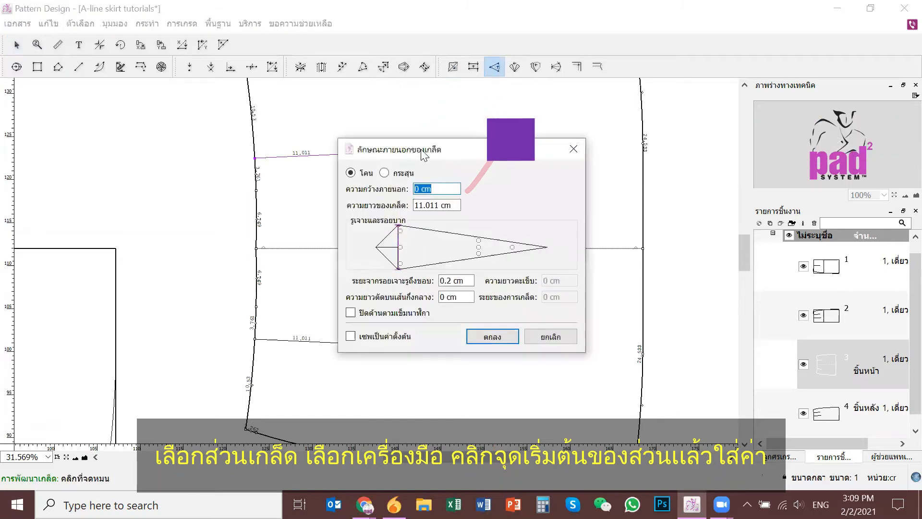
left_click_drag(480, 152, 556, 144)
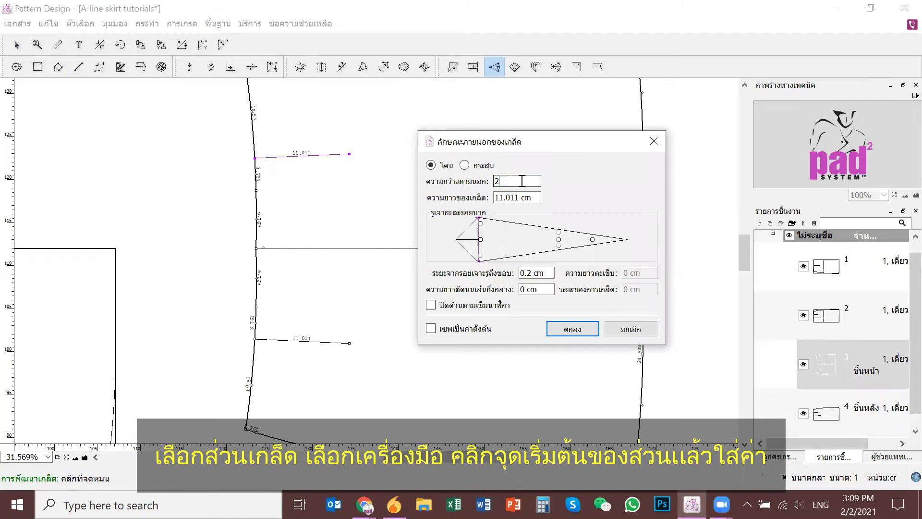
double_click(517, 197)
type("1")
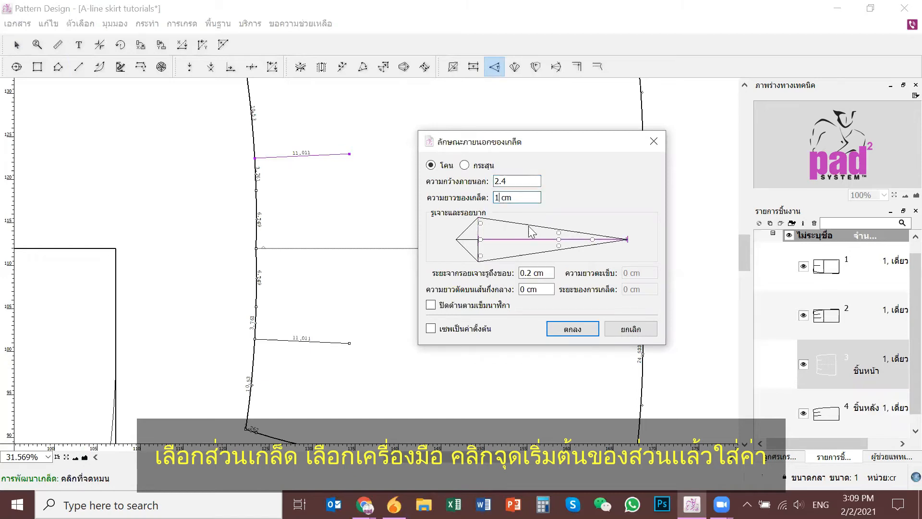
key("Tab")
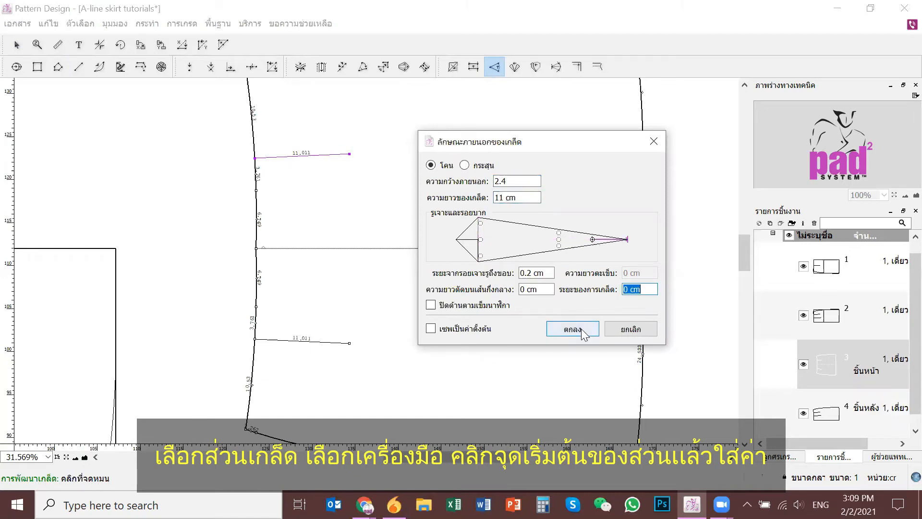
left_click(579, 329)
Step: Build a cone-shaped dart on the back piece's dart line nearest the side seam, with a width of 2.2 cm and a length of 12 cm
left_click(16, 47)
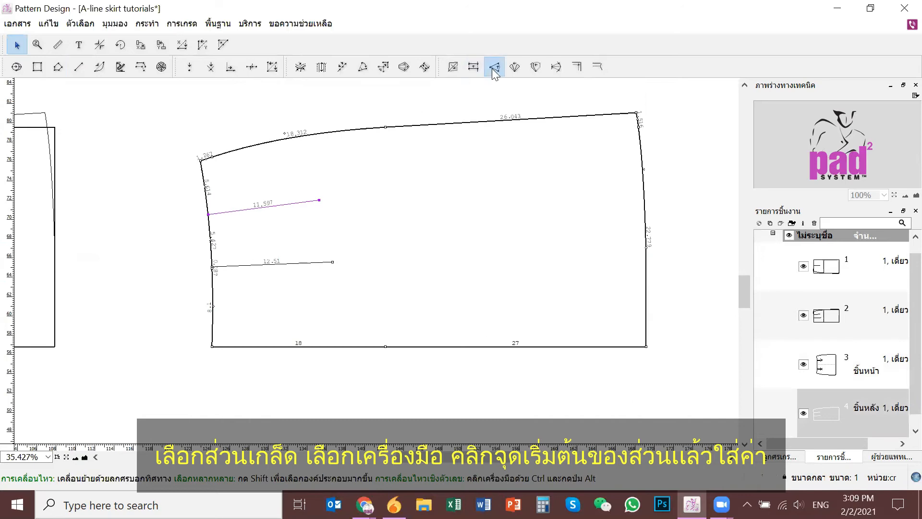
left_click(493, 68)
left_click(319, 201)
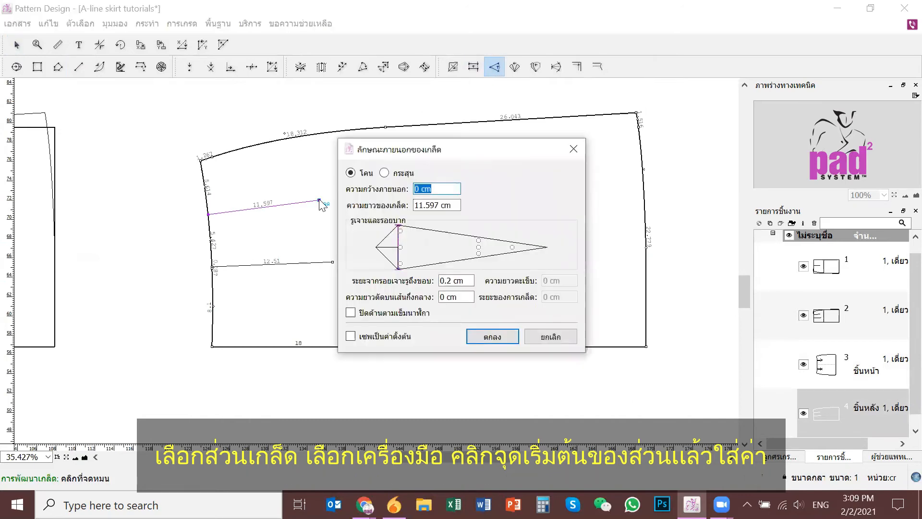
key("Tab")
type("1")
left_click(511, 246)
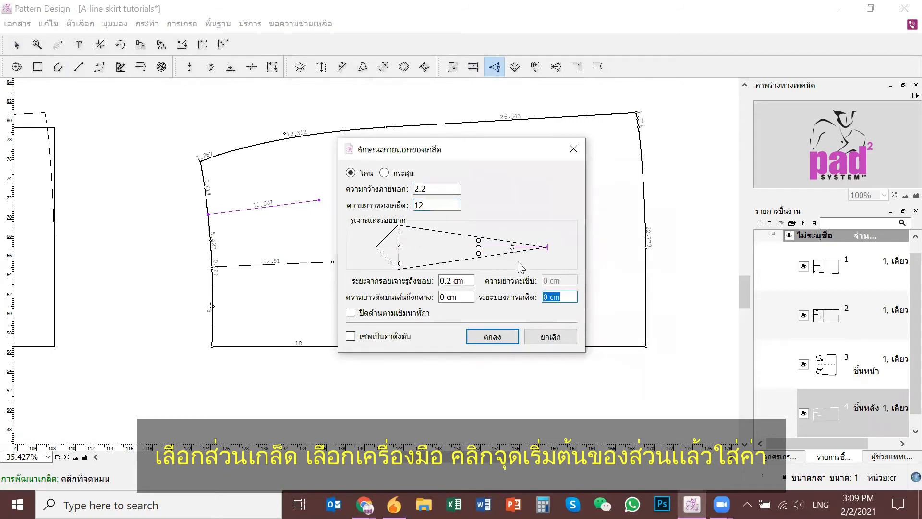
left_click(497, 333)
Step: Build the back piece's second dart on the remaining dart line near the centre back with the Dart tool
scroll(233, 248, "up", 3)
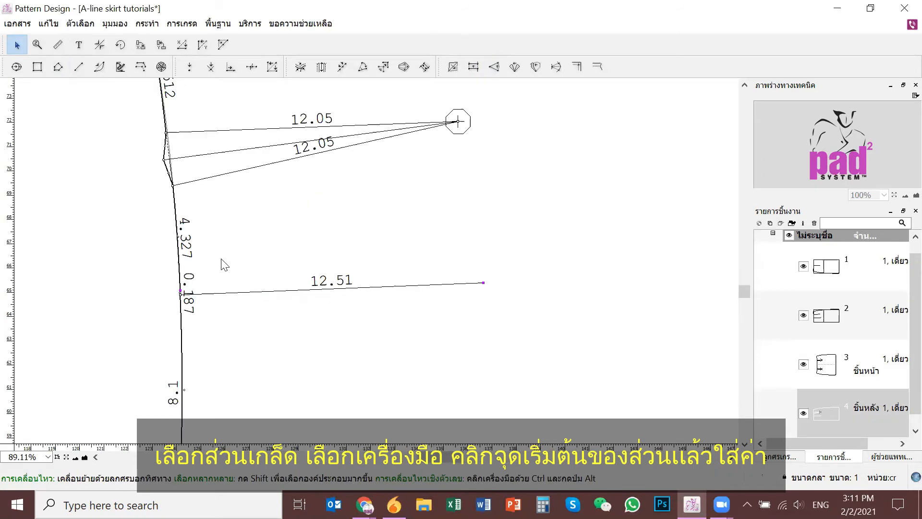
left_click_drag(263, 306, 264, 307)
left_click(494, 70)
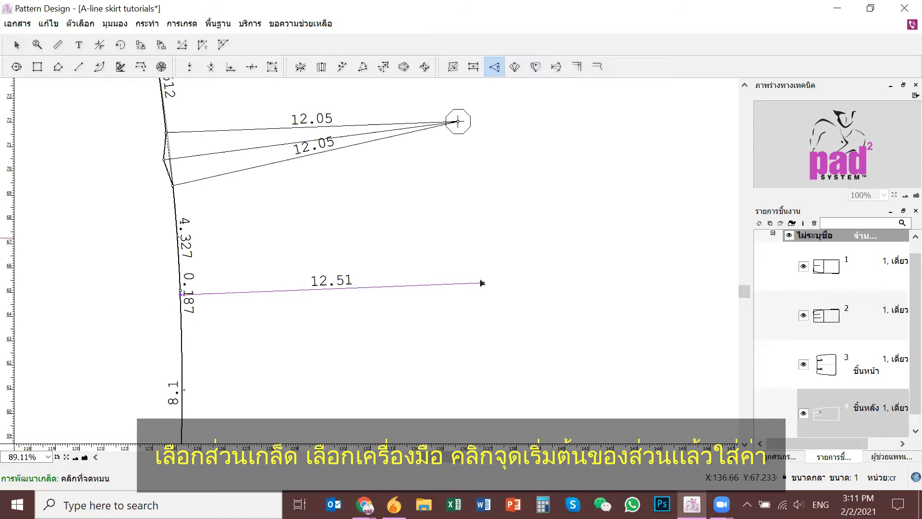
left_click(484, 283)
key("Tab")
type("12")
left_click(513, 248)
left_click(499, 336)
scroll(582, 226, "down", 5)
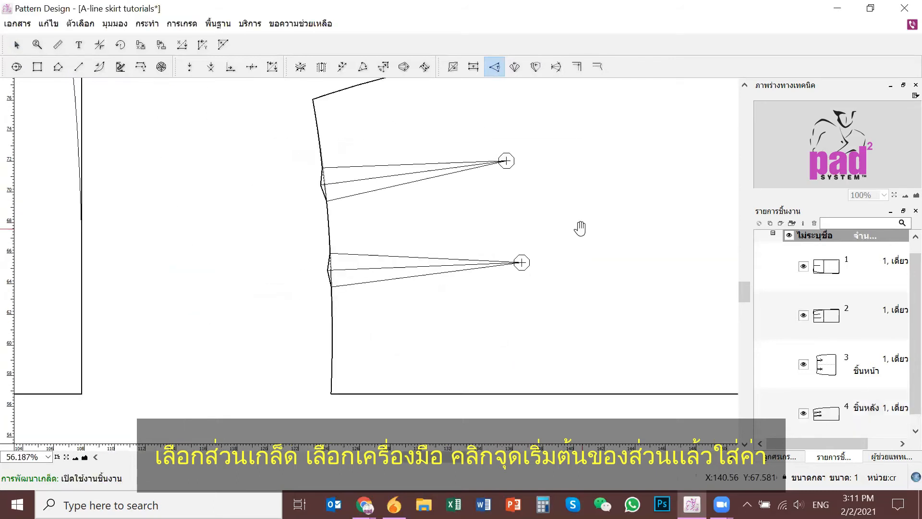
scroll(497, 255, "down", 4)
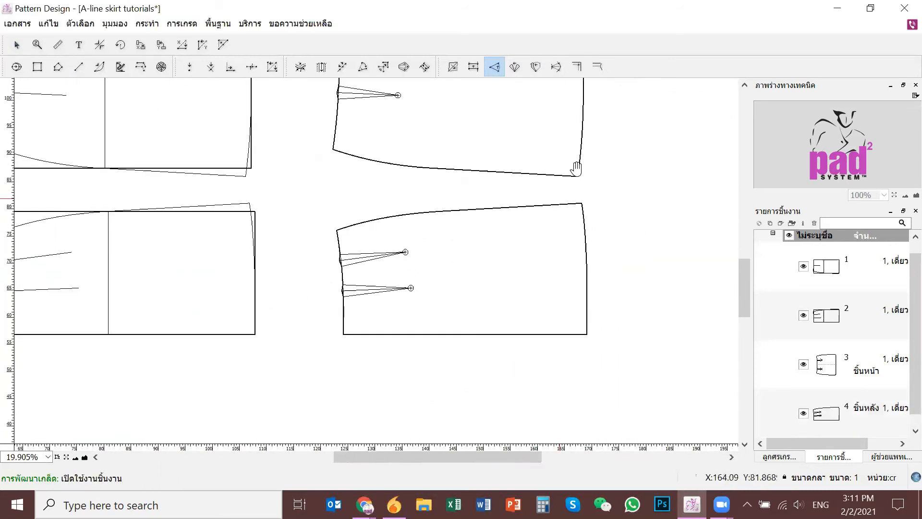
left_click_drag(457, 259, 436, 272)
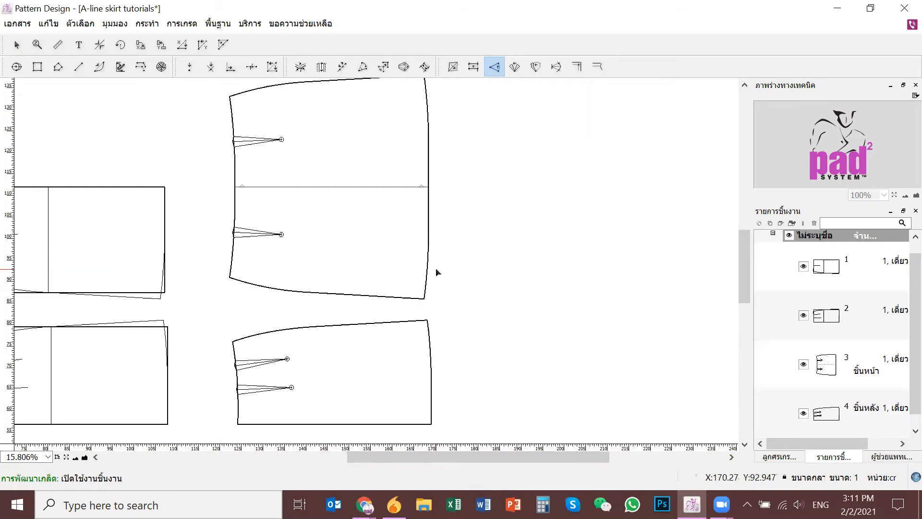
key("Escape")
Step: Join the back piece's waist segments with the darts closed using the Sync Segments tool from the centre back, and adjust the waistline
left_click_drag(229, 240, 238, 353)
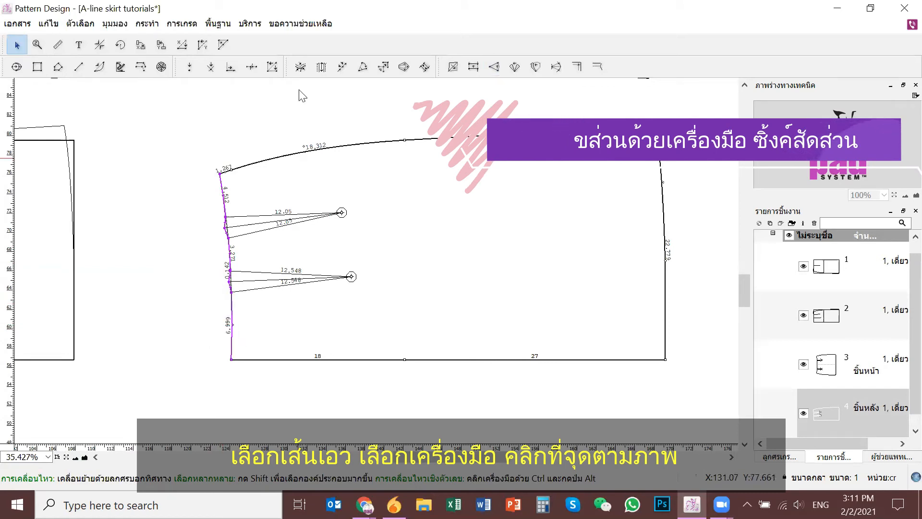
left_click(302, 66)
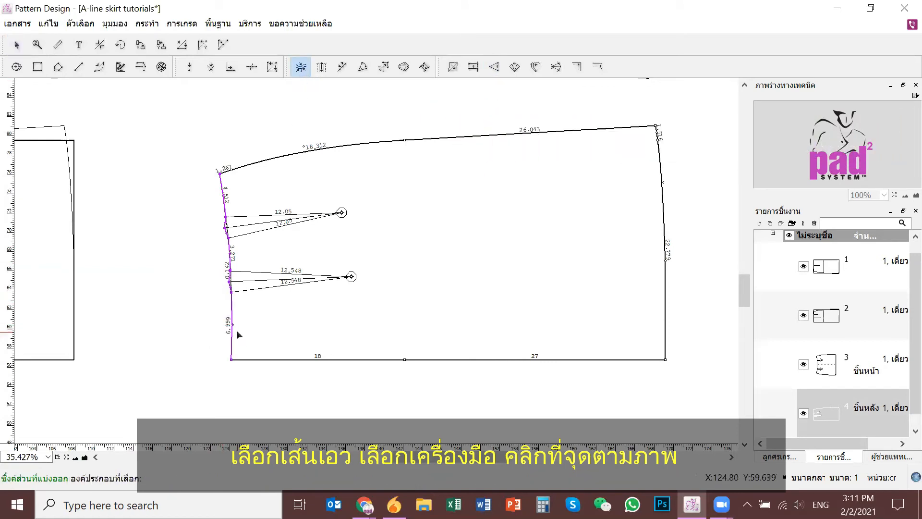
left_click(231, 362)
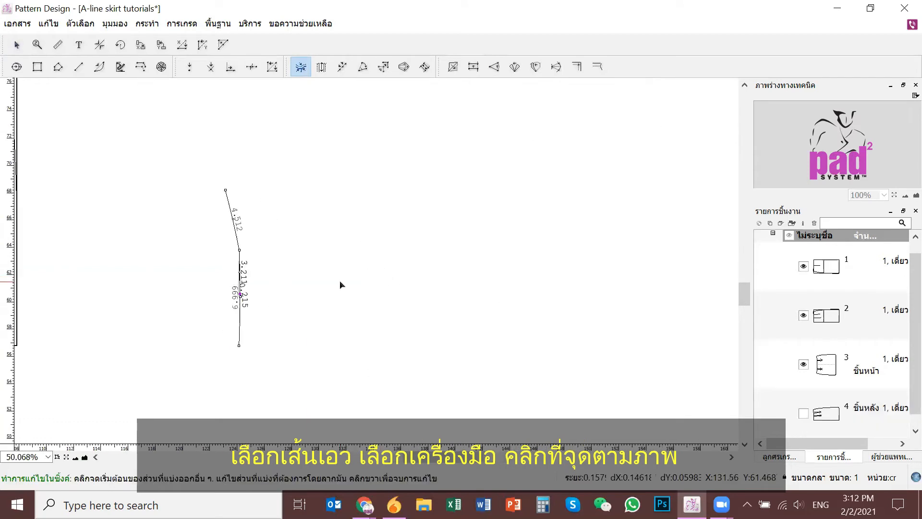
right_click(339, 280)
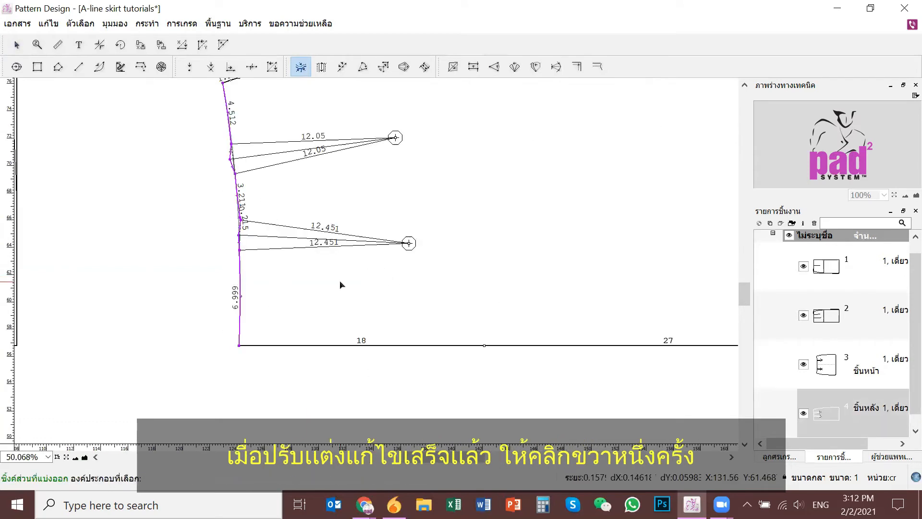
Step: Select all waist segments of the front piece, join them across the closed darts with the Sync Segments tool, and adjust the waistline
left_click_drag(229, 152, 228, 318)
left_click_drag(216, 248, 229, 344)
scroll(269, 144, "down", 1)
left_click_drag(266, 86, 264, 269)
scroll(269, 144, "down", 1)
scroll(280, 237, "down", 1)
scroll(307, 206, "down", 2)
left_click_drag(307, 206, 302, 249)
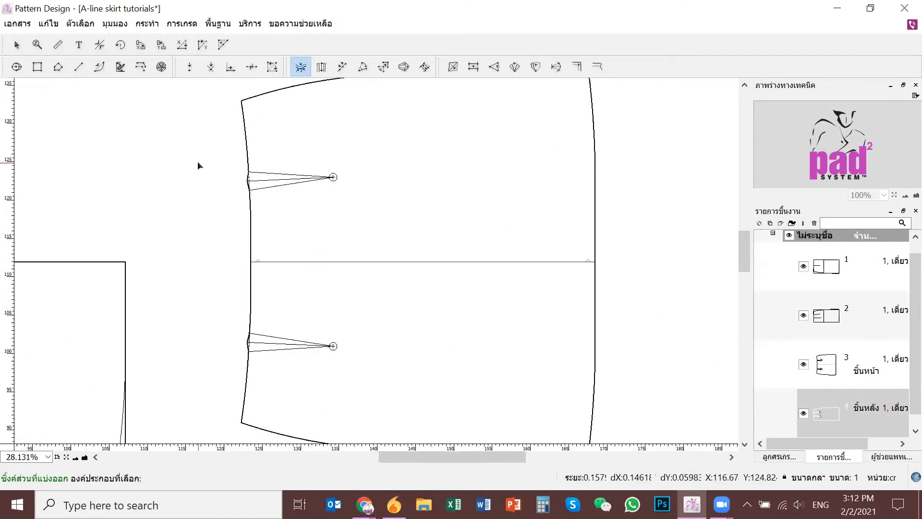
left_click(17, 45)
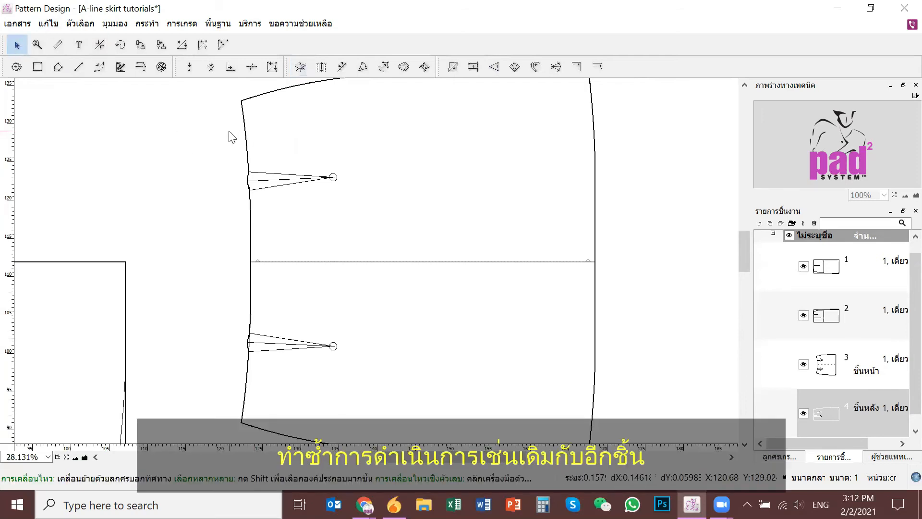
left_click(234, 155)
left_click_drag(234, 158, 253, 191)
left_click_drag(236, 194, 254, 221)
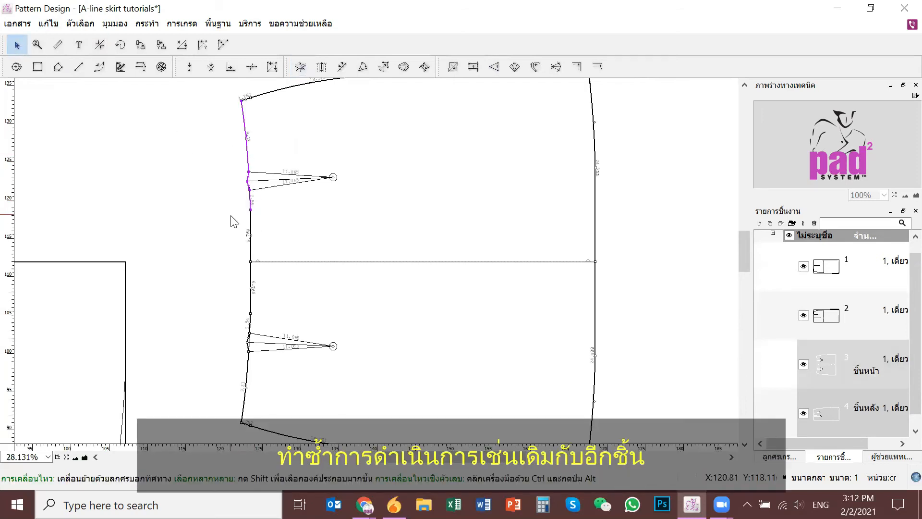
left_click_drag(259, 255, 260, 255)
left_click_drag(231, 214, 269, 304)
left_click_drag(219, 263, 248, 371)
left_click_drag(234, 361, 255, 384)
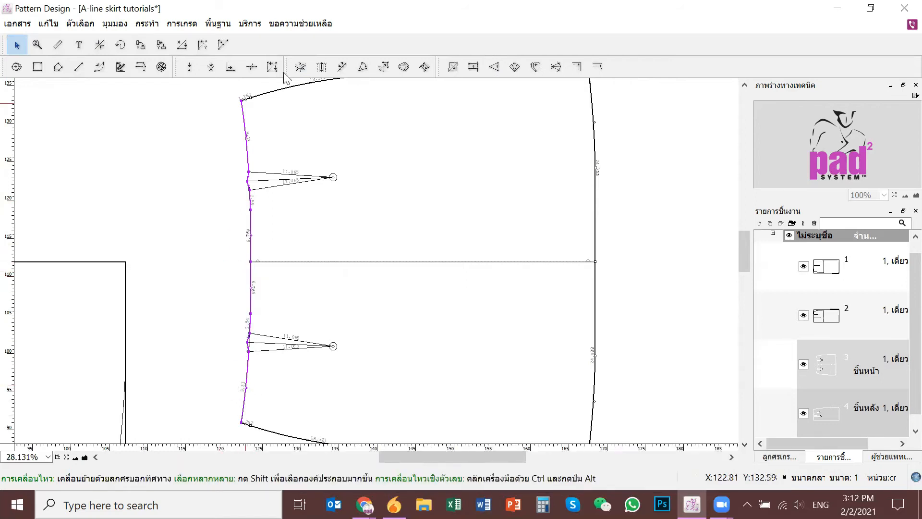
left_click(301, 66)
left_click(243, 424)
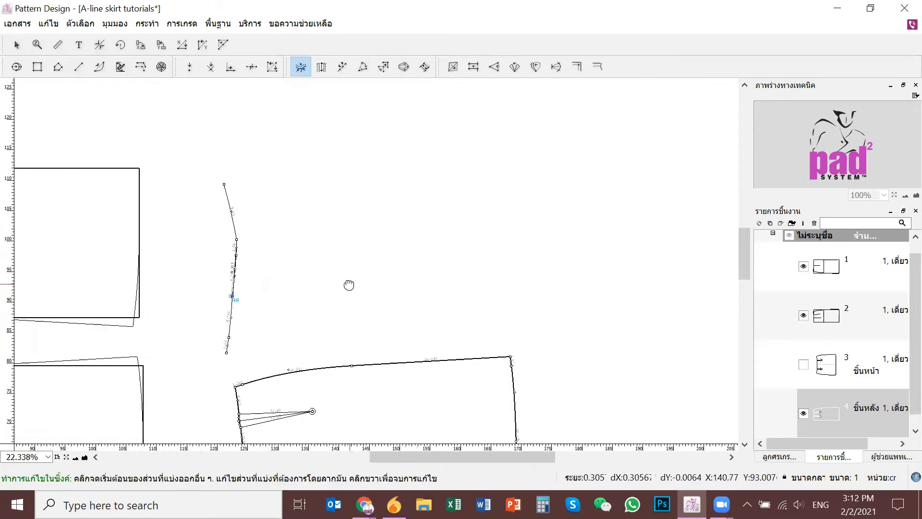
right_click(397, 222)
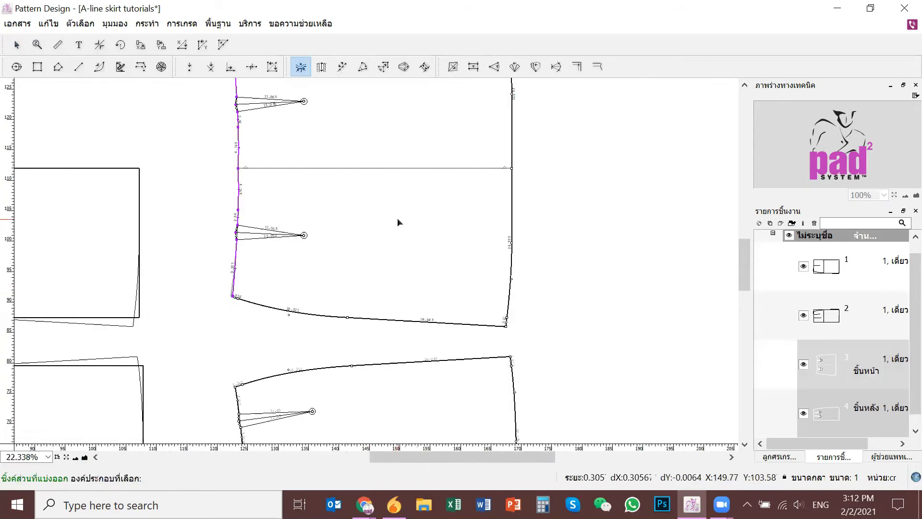
Step: Align the front and back side-seam curves and adjoining waist segments with the Sync Segments tool to check the waistline across the side seam
scroll(374, 270, "down", 3)
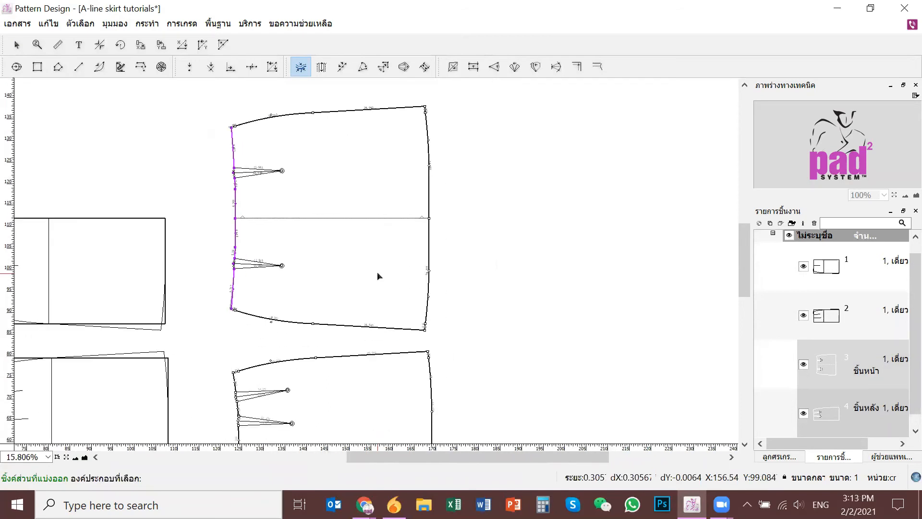
left_click(15, 41)
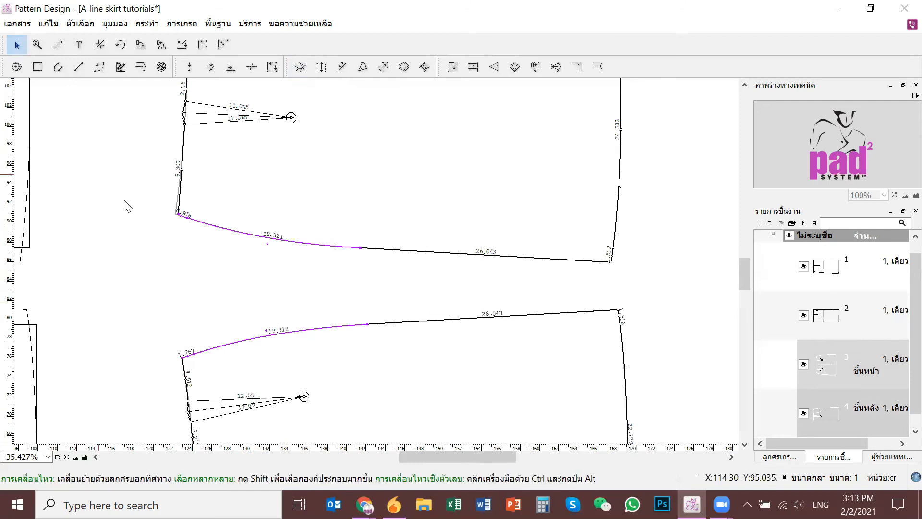
left_click(185, 384, "shift")
left_click(300, 66)
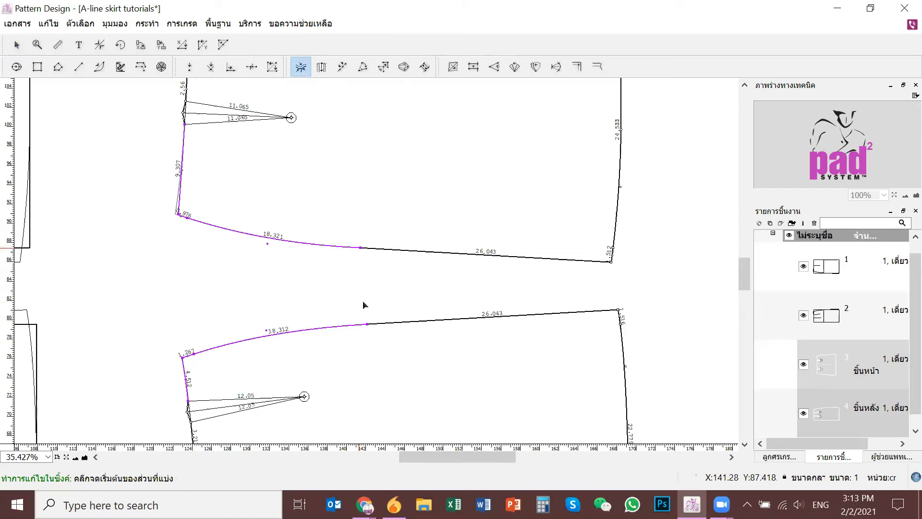
left_click(367, 325)
left_click(360, 248)
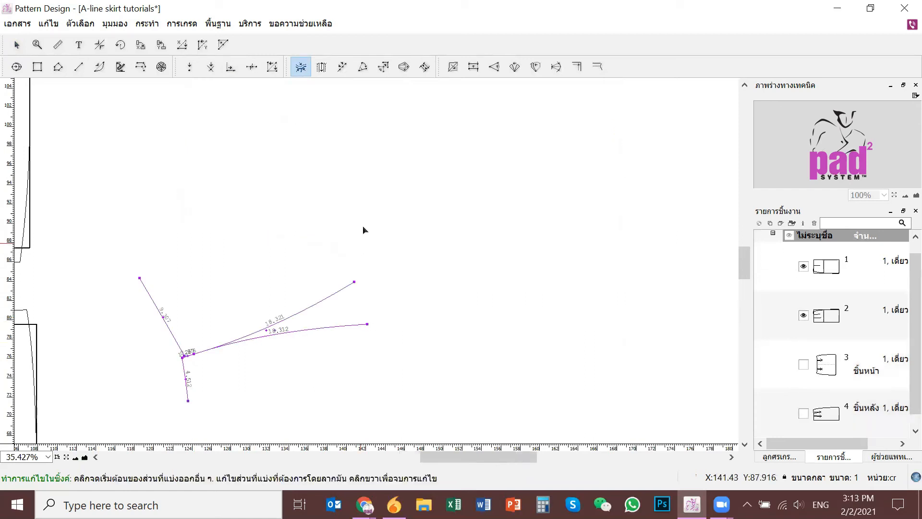
right_click(366, 227)
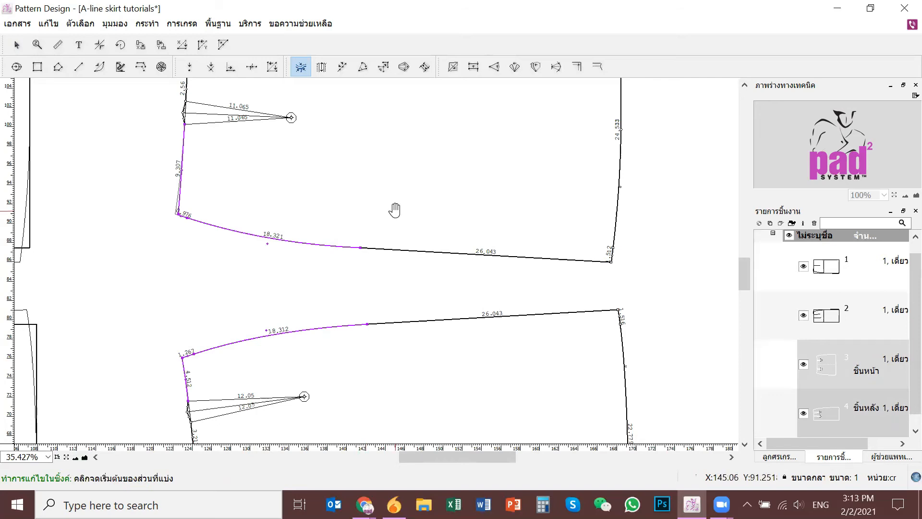
Step: Draw a rectangle 38 cm wide and 3 cm high in the empty area beside the skirt pieces
scroll(395, 210, "down", 5)
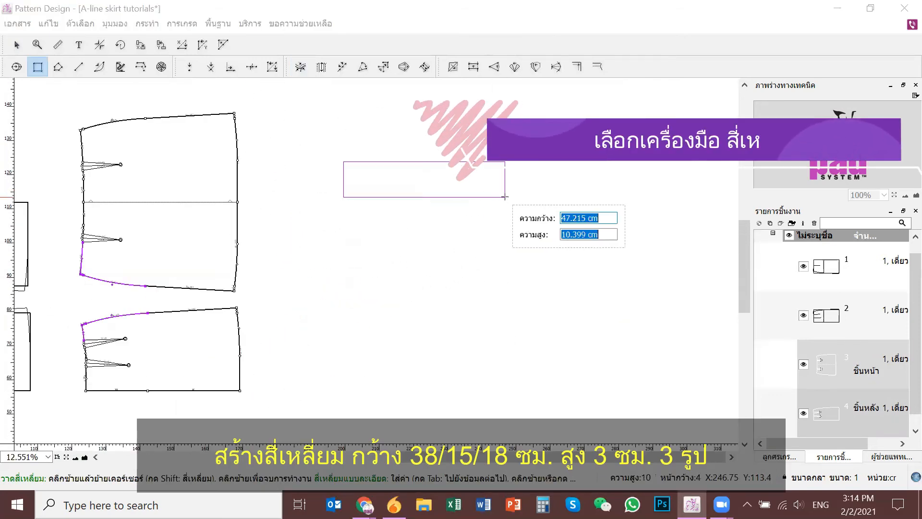
type("3")
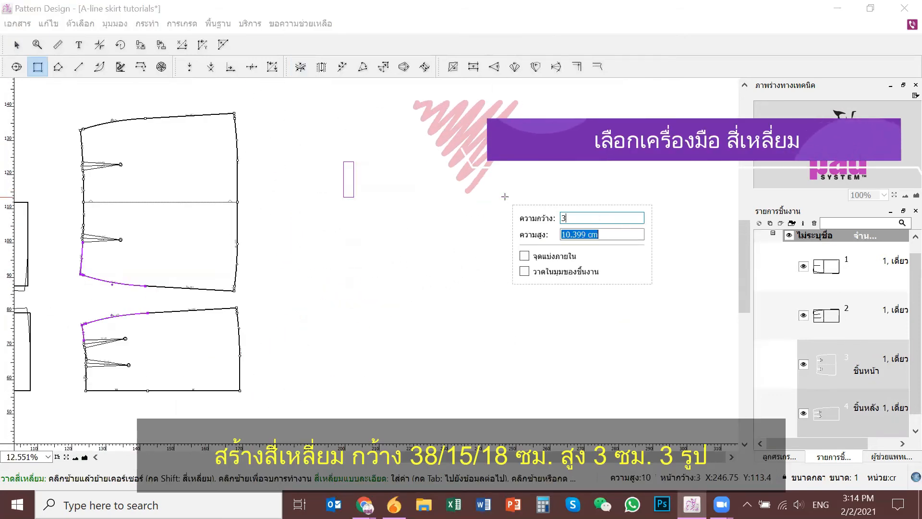
type("8")
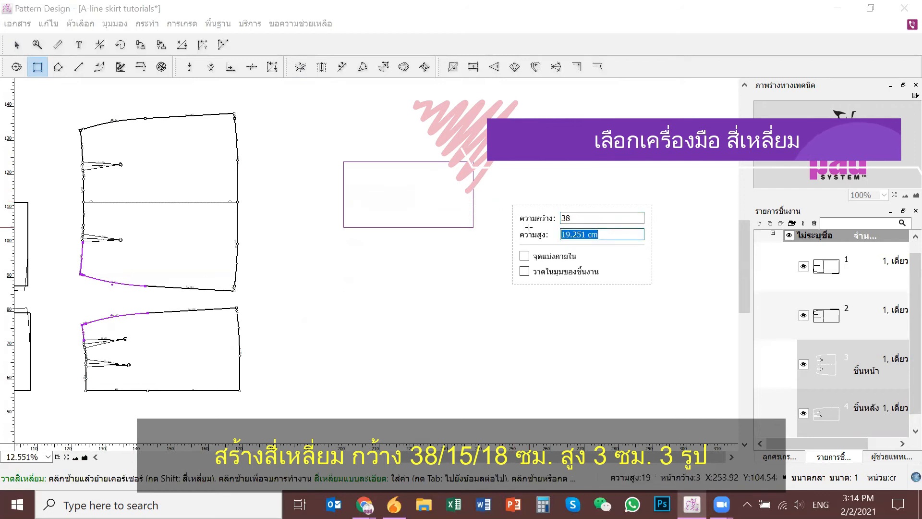
type("3")
key("Return")
Step: Draw a second rectangle 15 cm wide and 3 cm high below the 38 cm one
left_click(314, 209)
type("15")
key("Tab")
type("3")
key("Return")
Step: Draw a third rectangle 18 cm wide and 3 cm high beside the 15 cm one, and leave the Rectangle tool
left_click(451, 221)
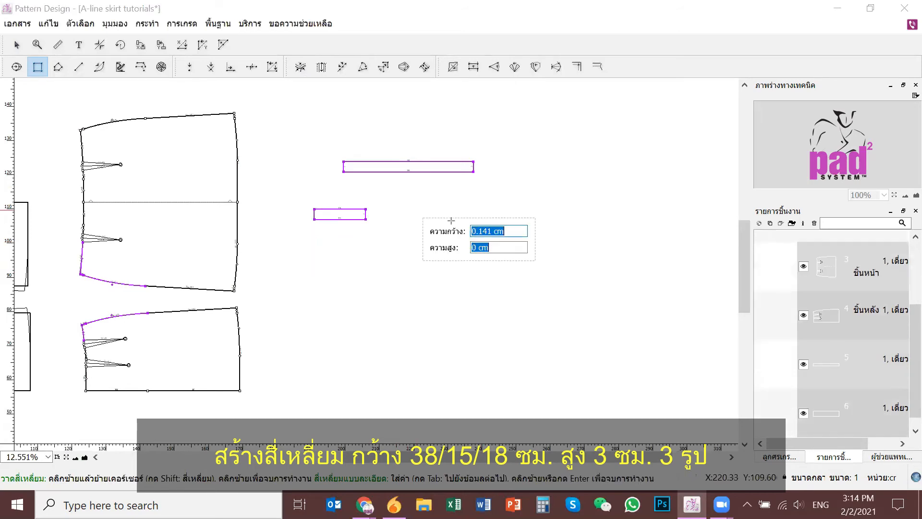
type("18")
type("3")
key("Return")
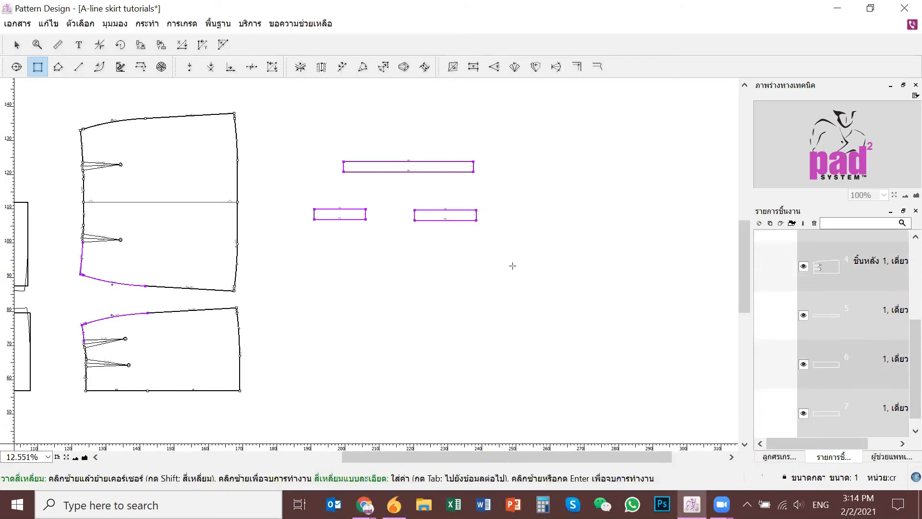
key("Escape")
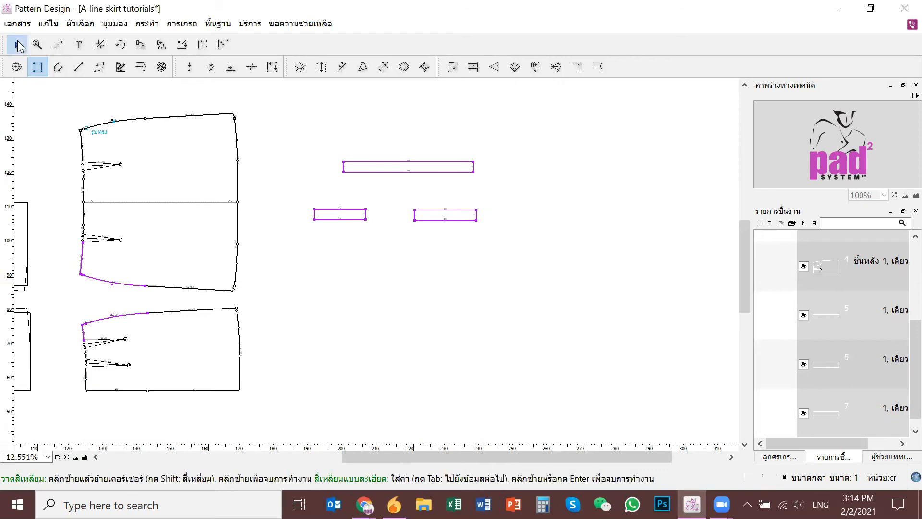
Step: Create pattern pieces from the outlines of the front and back skirt drafts
right_click(162, 159)
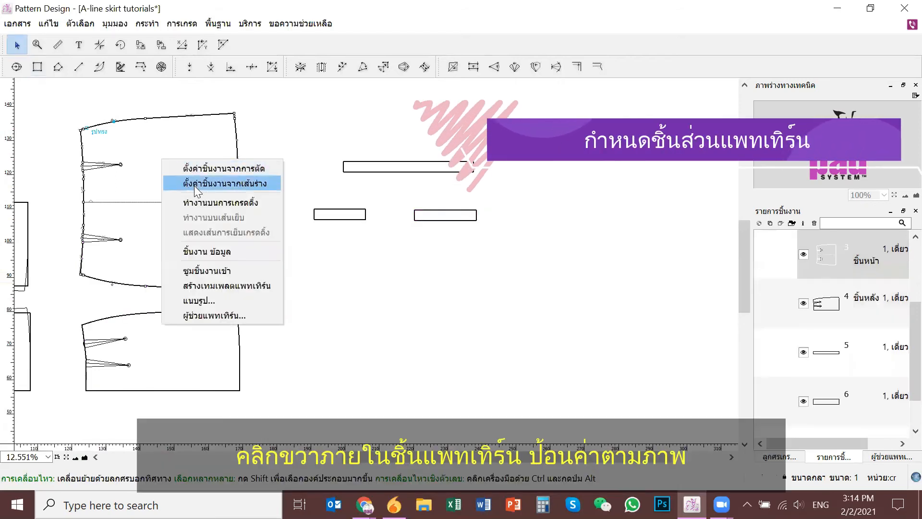
left_click(194, 185)
left_click(459, 395)
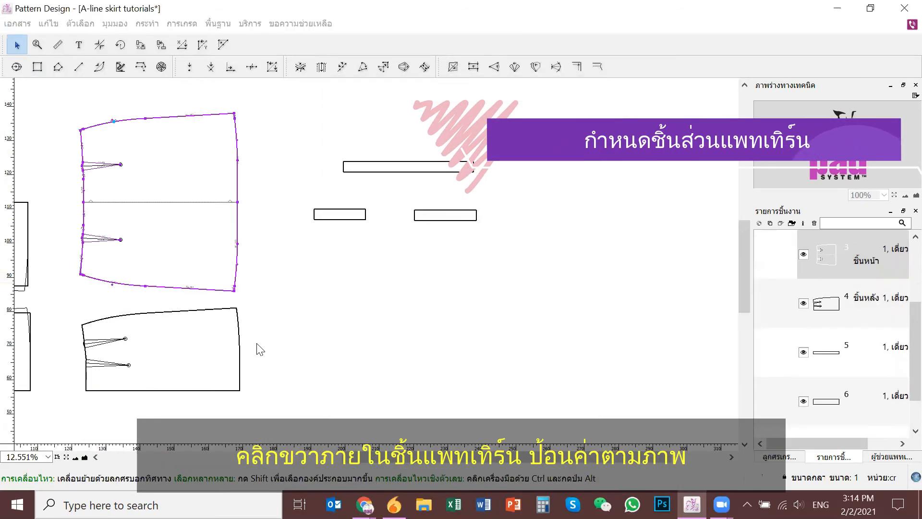
right_click(181, 344)
left_click(227, 363)
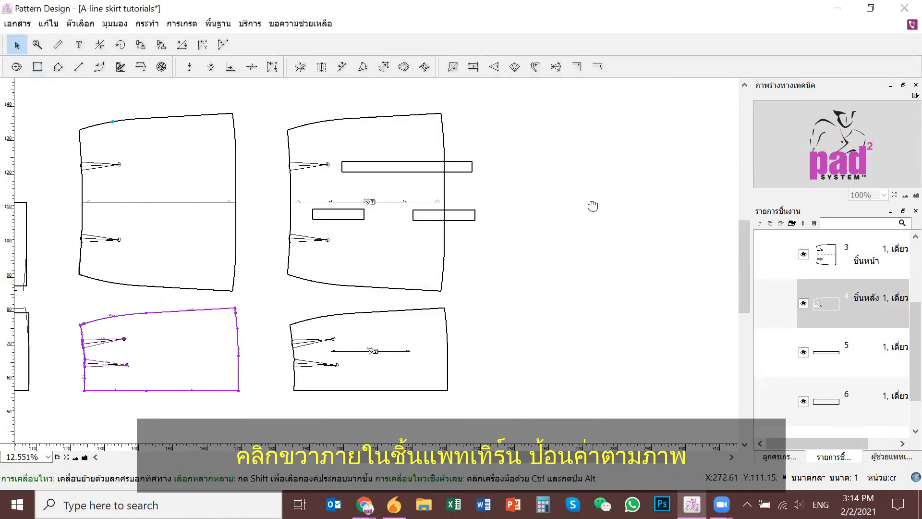
Step: Move the new front and back pieces to the empty area beyond the rectangular strips
scroll(494, 204, "right", 3)
left_click(280, 133)
left_click_drag(280, 134, 534, 124)
left_click_drag(278, 331, 528, 327)
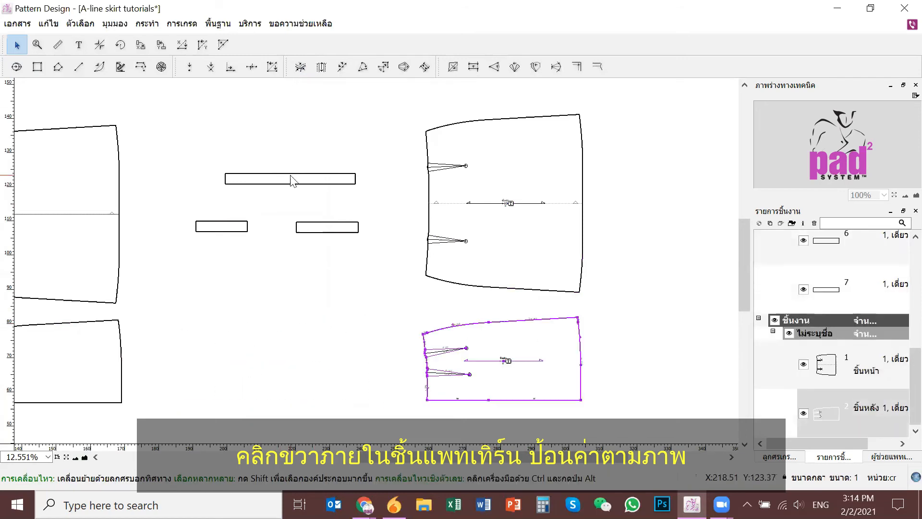
Step: Create pattern pieces from the three rectangular strips and place them beyond the hem of the front skirt piece
right_click(292, 182)
left_click(299, 187)
left_click(497, 397)
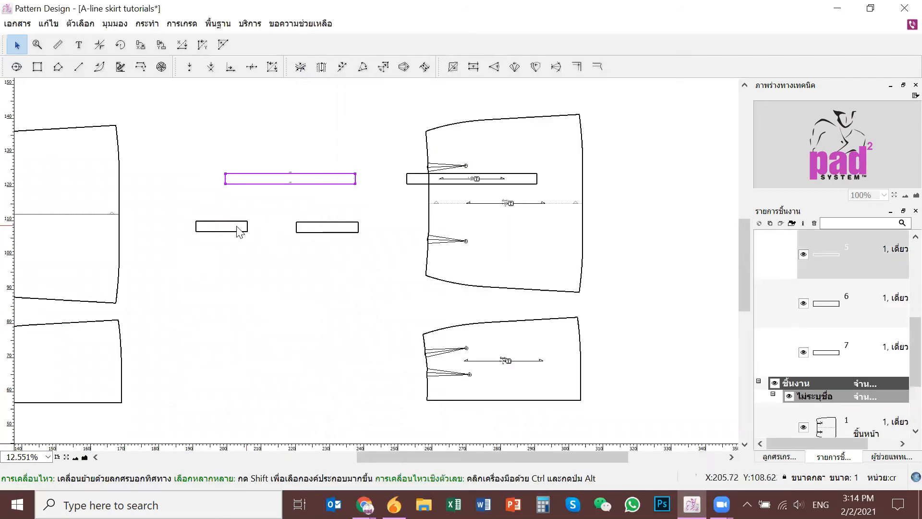
right_click(237, 225)
left_click(276, 261)
left_click(510, 395)
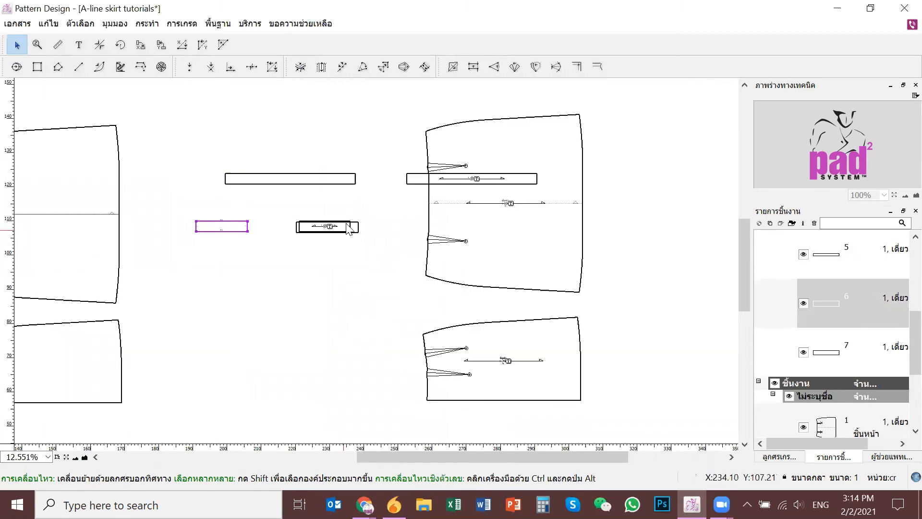
left_click(344, 227)
left_click_drag(344, 228, 645, 228)
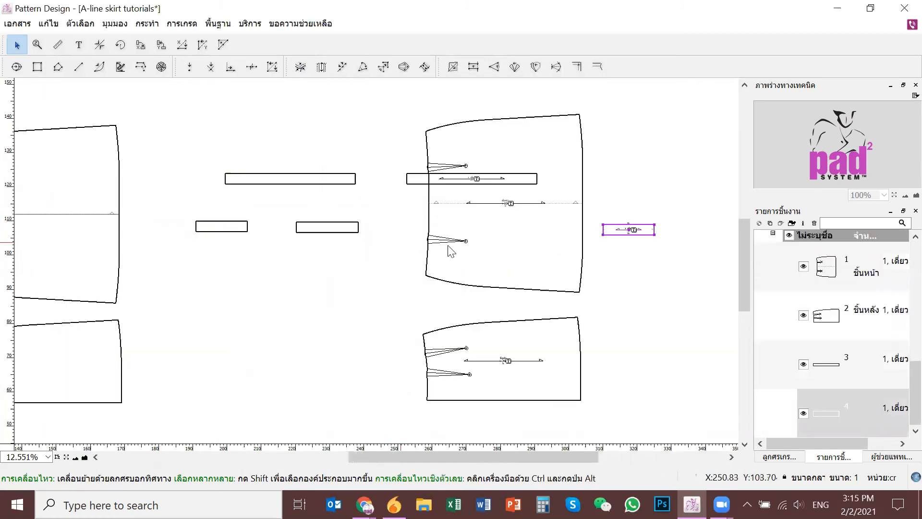
right_click(341, 227)
left_click(363, 251)
Step: Add a 2 cm seam allowance along the hem segments of the front and back skirt pieces
left_click(342, 137)
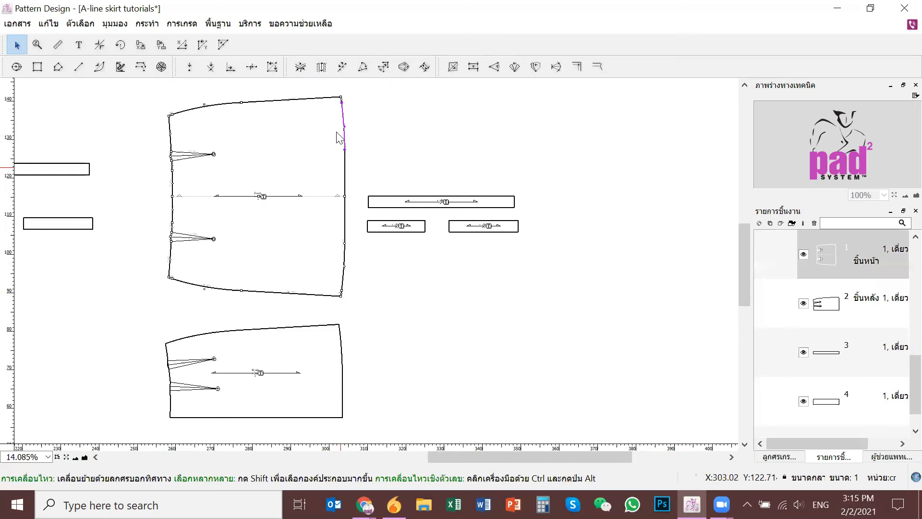
left_click_drag(335, 146, 355, 190)
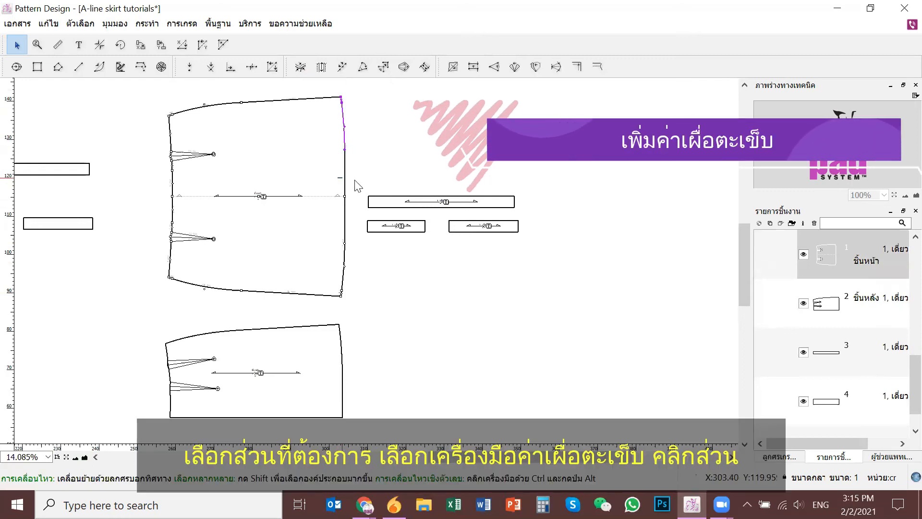
left_click_drag(334, 274, 354, 304)
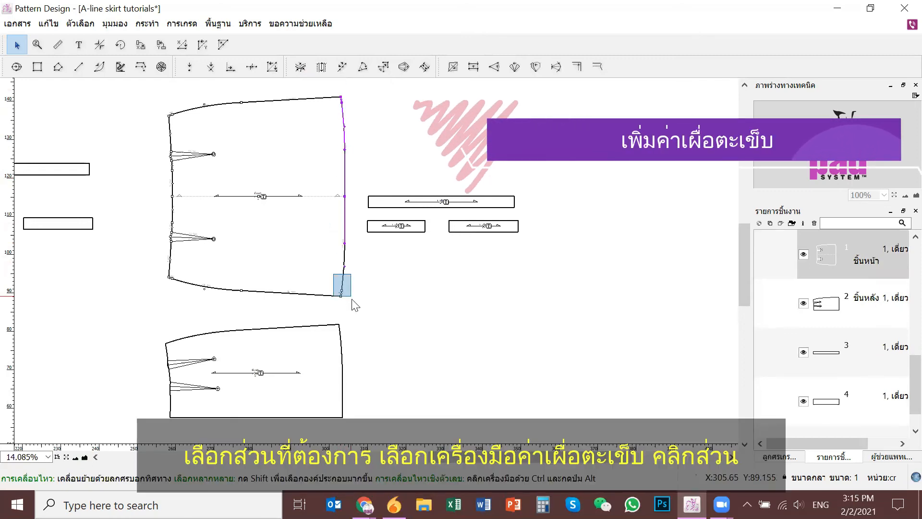
left_click(341, 346, "shift")
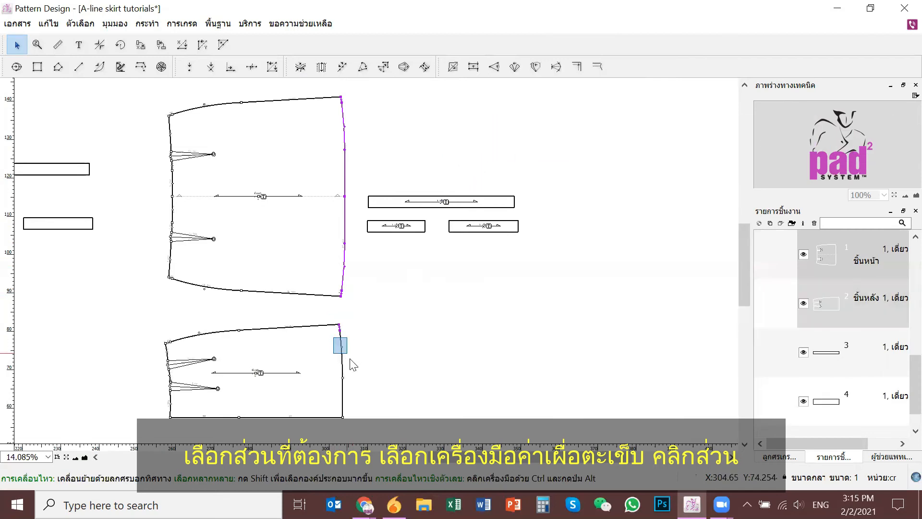
left_click_drag(335, 354, 354, 406)
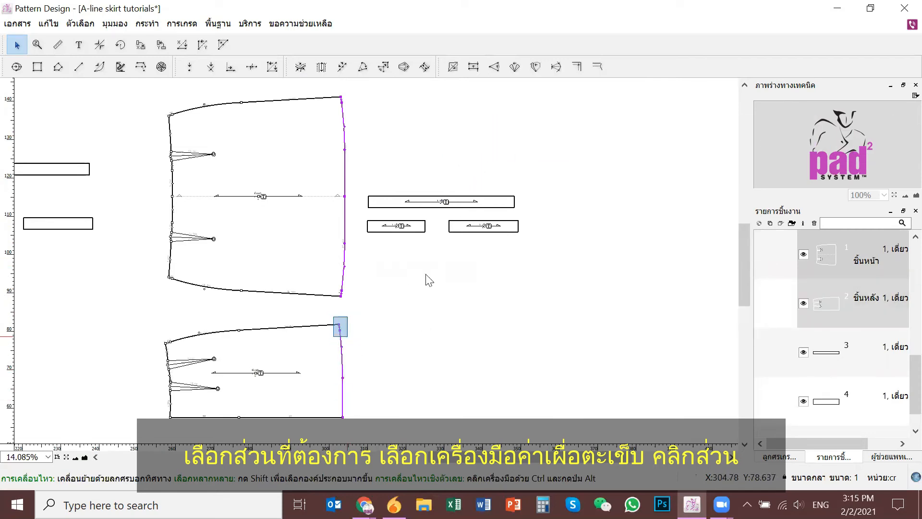
left_click(597, 67)
left_click(346, 173)
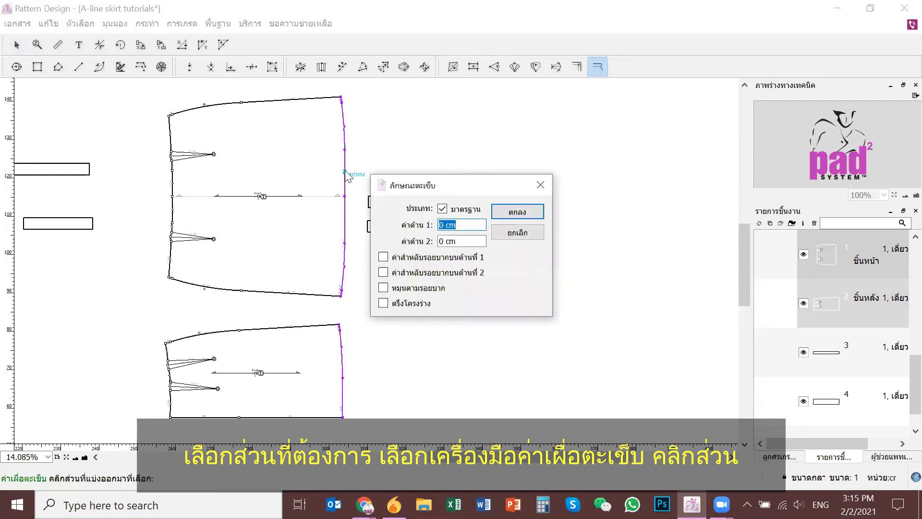
left_click(529, 213)
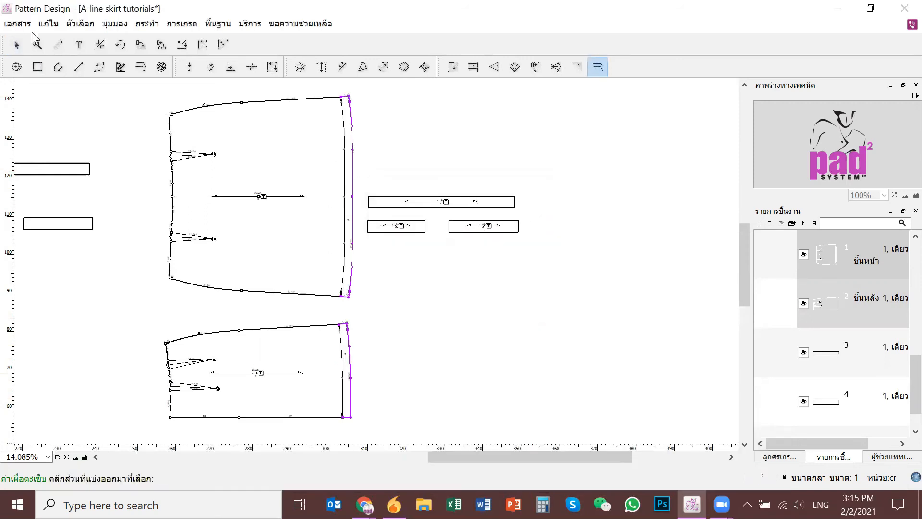
left_click(17, 45)
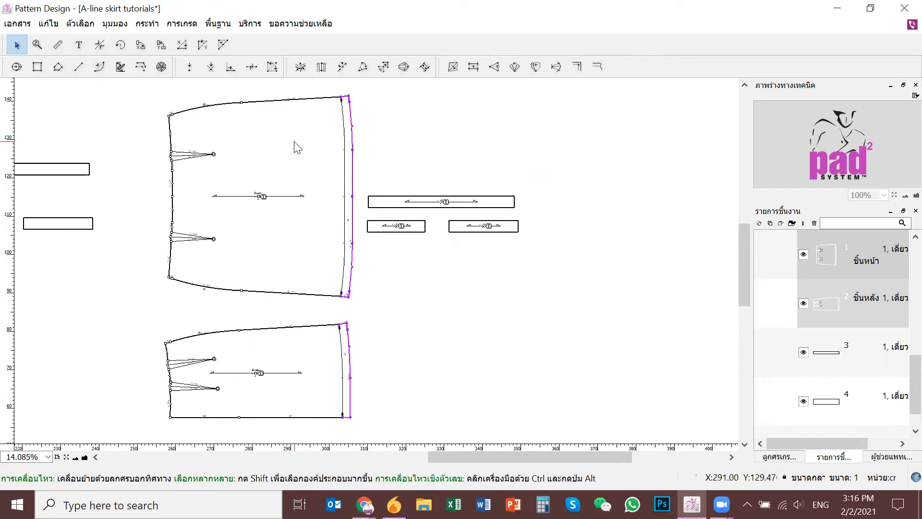
Step: Add a 1.5 cm seam allowance to both side seams of the front piece and the side seam of the back piece
left_click(298, 85)
left_click(247, 93)
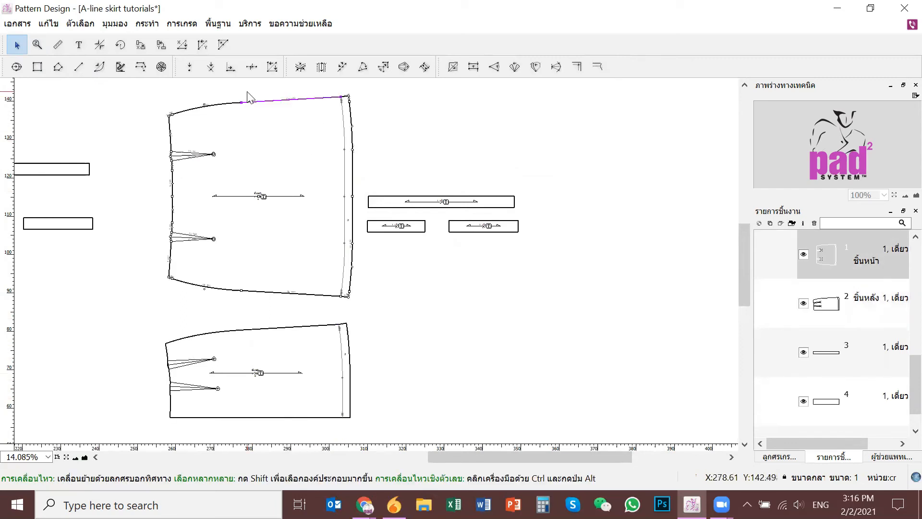
left_click(207, 113, "shift")
left_click(170, 275, "shift")
left_click(176, 283, "shift")
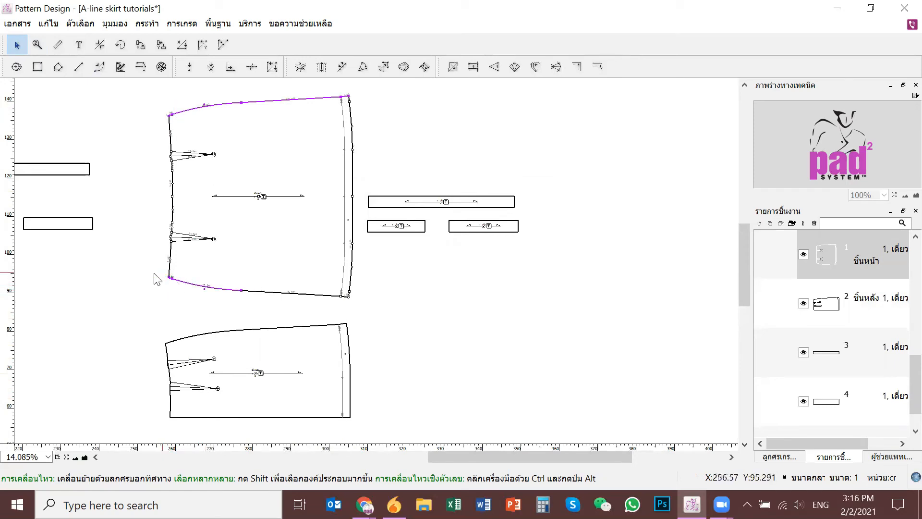
left_click(268, 294, "shift")
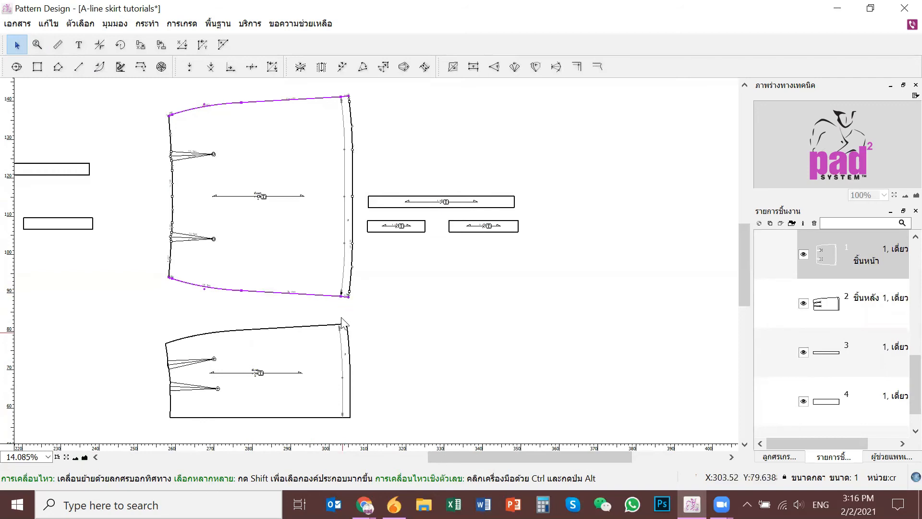
left_click(319, 326, "shift")
left_click(217, 336, "shift")
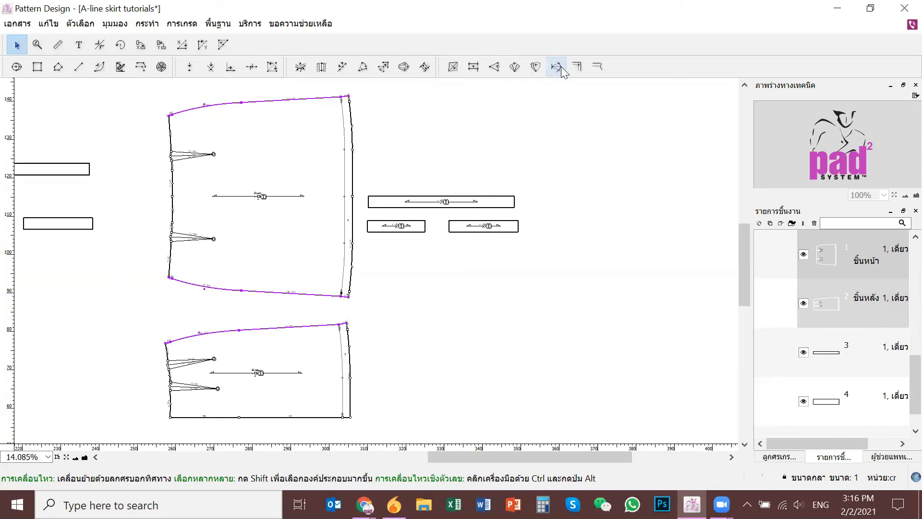
left_click(598, 66)
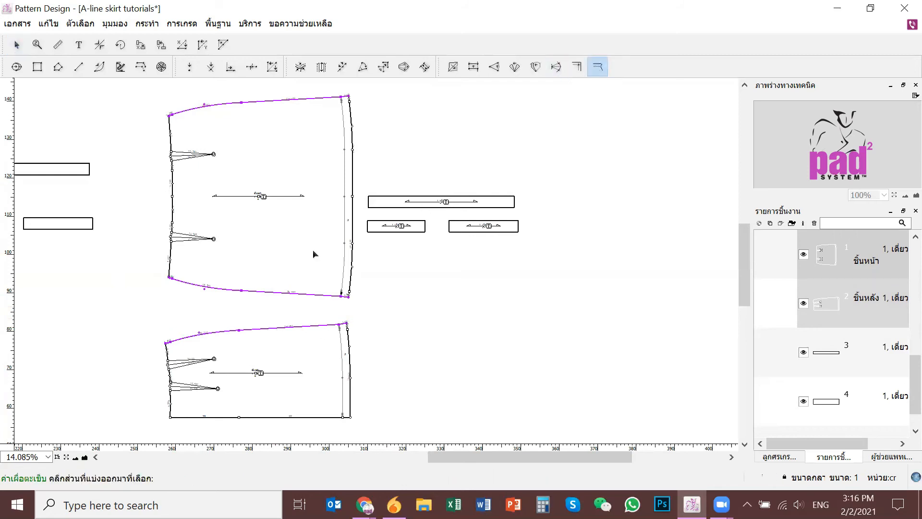
left_click(313, 296)
type("5")
key("Return")
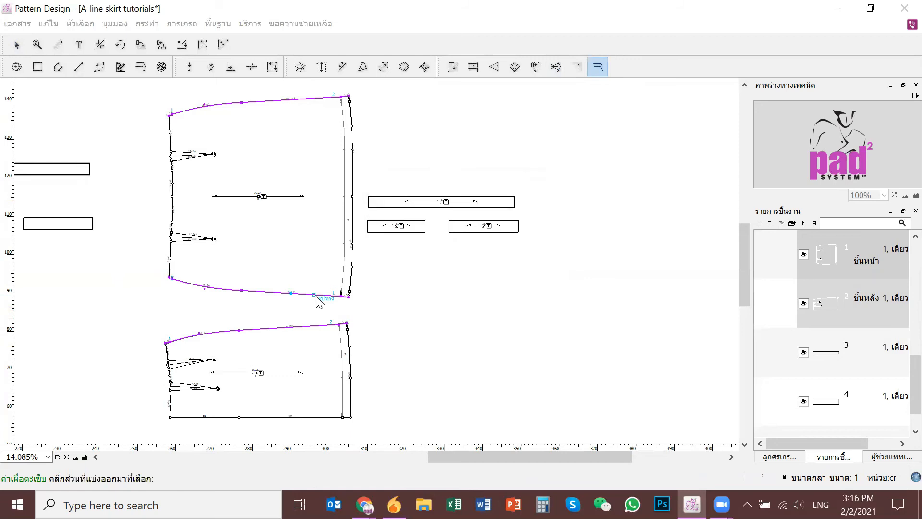
left_click(21, 46)
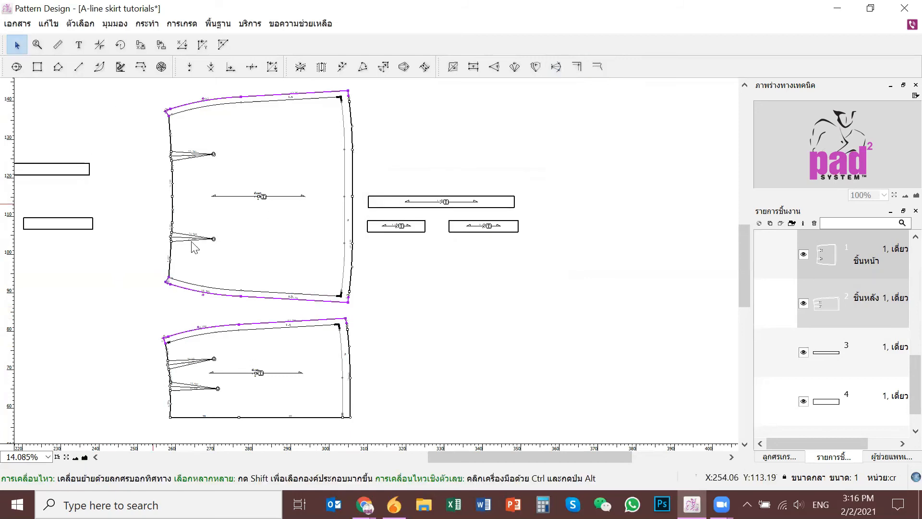
Step: Add a 1 cm seam allowance along the waist edges of the front and back pieces
scroll(281, 374, "up", 5)
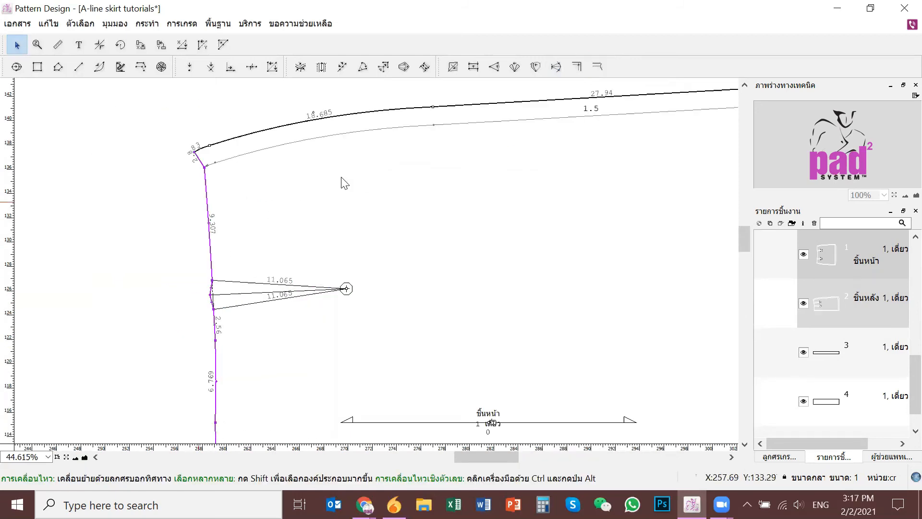
left_click(596, 71)
left_click(205, 197)
type("1")
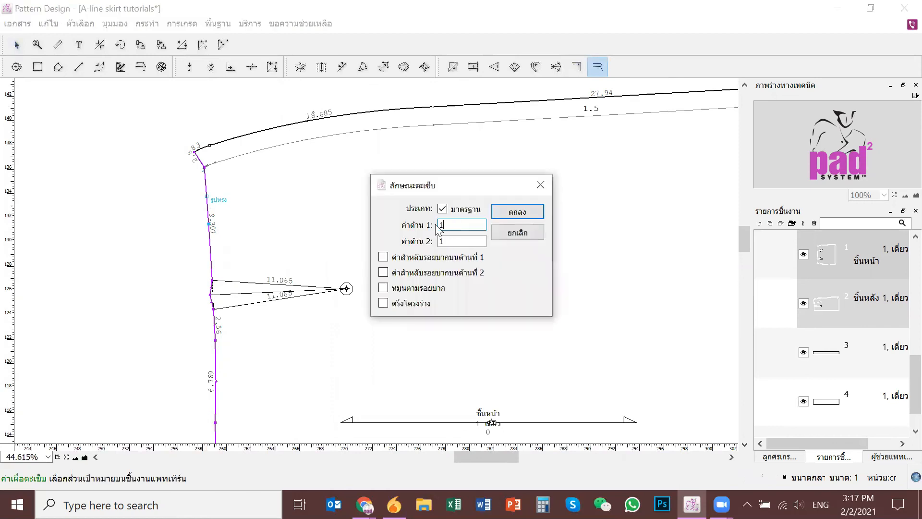
key("Return")
scroll(383, 247, "down", 7)
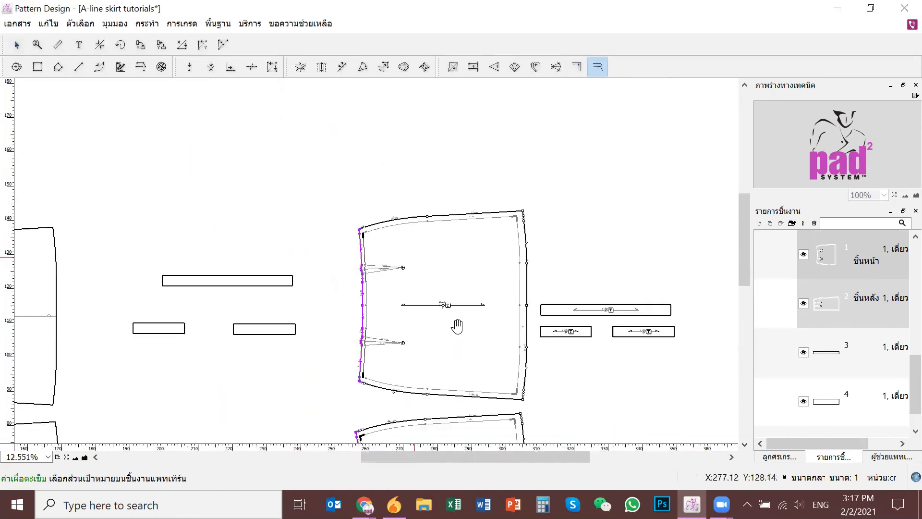
left_click_drag(299, 225, 288, 225)
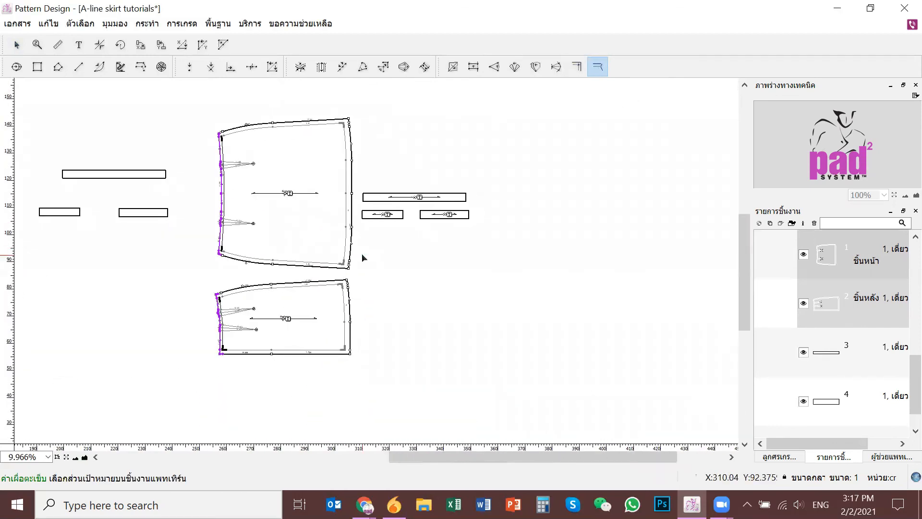
Step: Add a 1.5 cm seam allowance to the right-hand short end of all three strip pieces
scroll(362, 258, "up", 5)
left_click(152, 317)
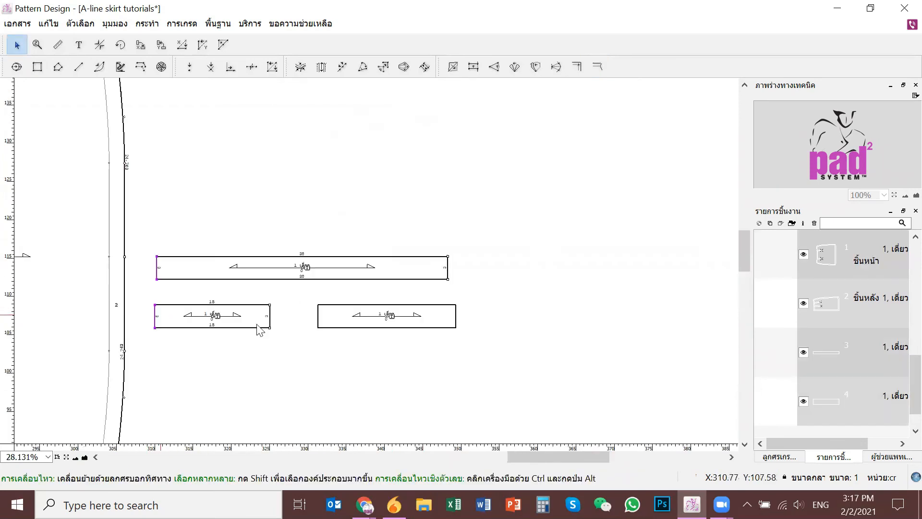
left_click(346, 281)
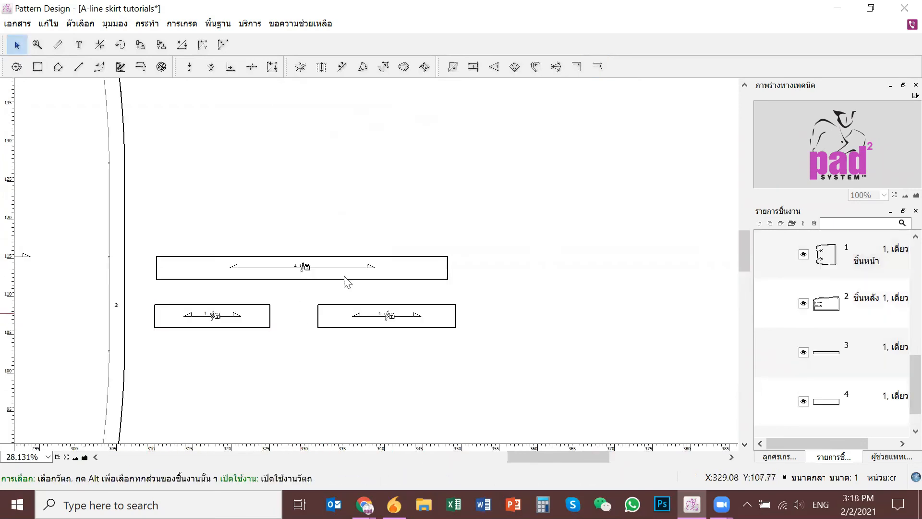
left_click(447, 270)
left_click(451, 319, "shift")
left_click(269, 320, "shift")
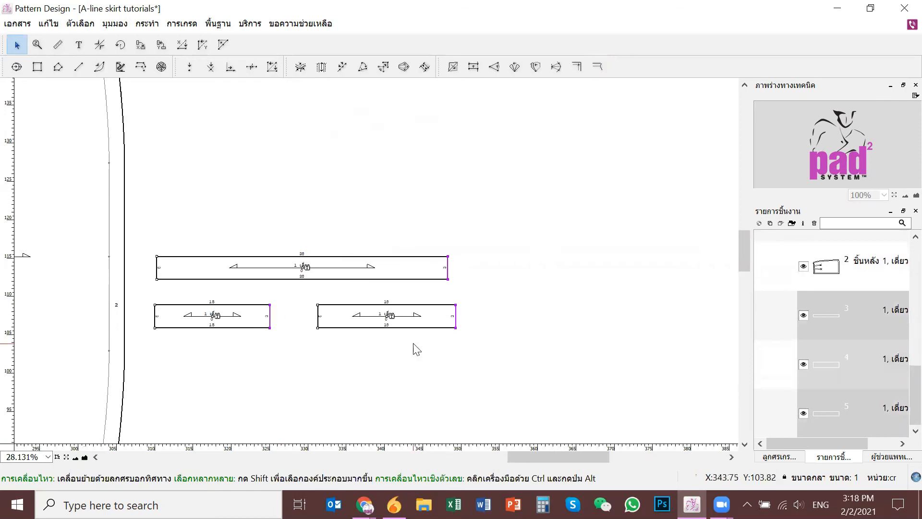
left_click(598, 68)
left_click(447, 270)
type("1.5")
key("Return")
key("Escape")
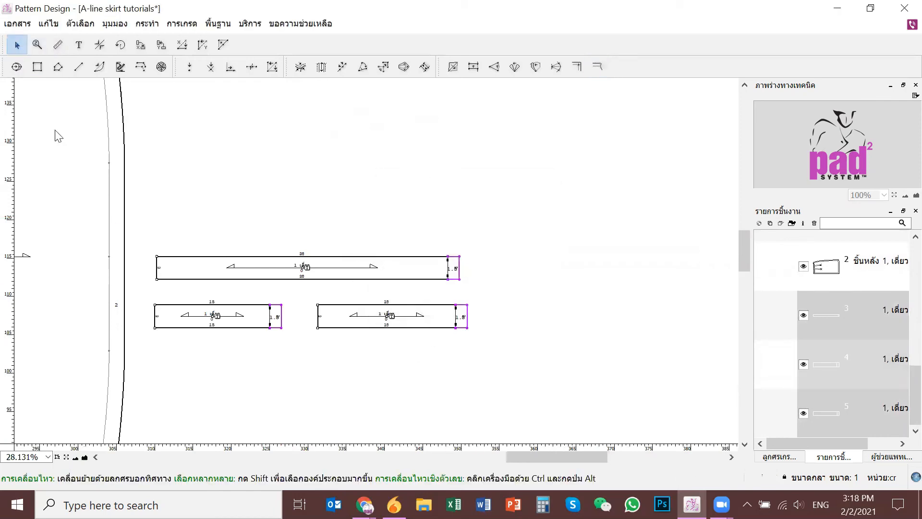
Step: Add a 1.5 cm seam allowance to the left-hand short end of all three strip pieces
left_click(152, 269)
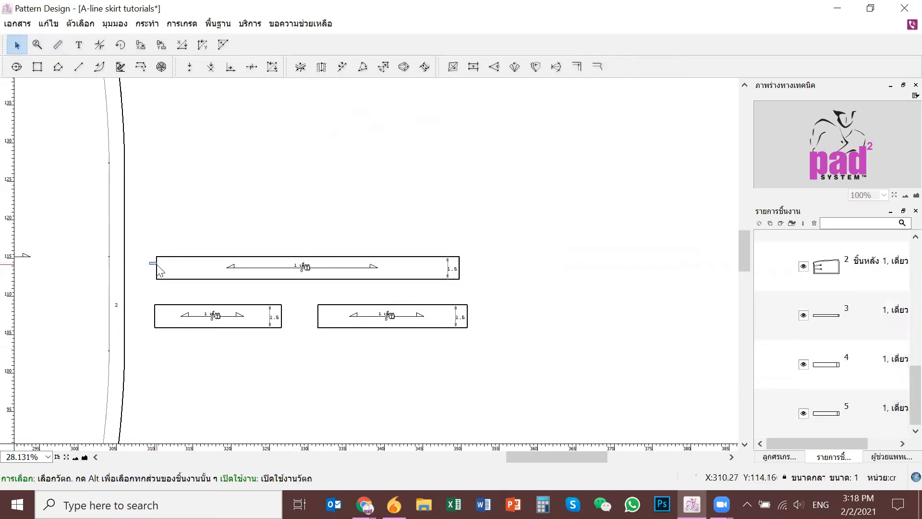
left_click(157, 269)
left_click(155, 316, "shift")
left_click(321, 321, "shift")
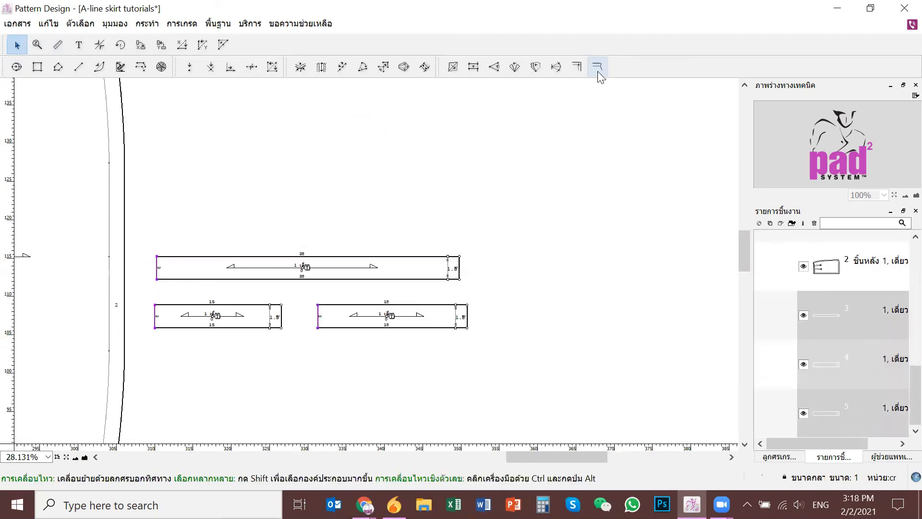
left_click(597, 66)
left_click(158, 273)
type("1.5")
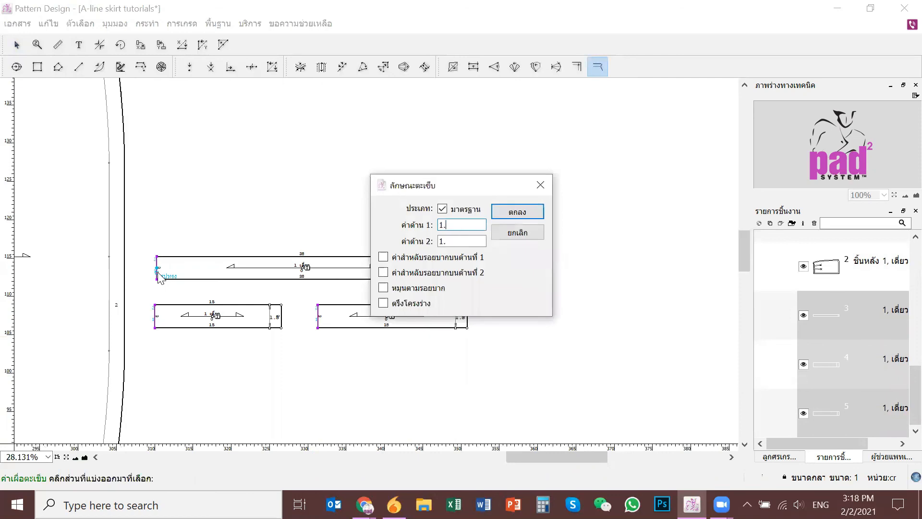
key("Return")
left_click(16, 45)
left_click(193, 212)
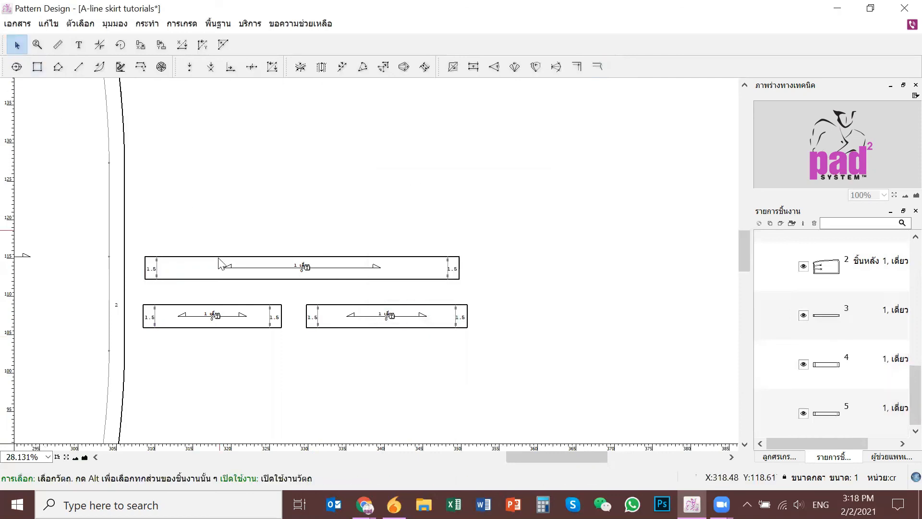
Step: Add a 1 cm seam allowance along both long edges of all three strip pieces
left_click(207, 262)
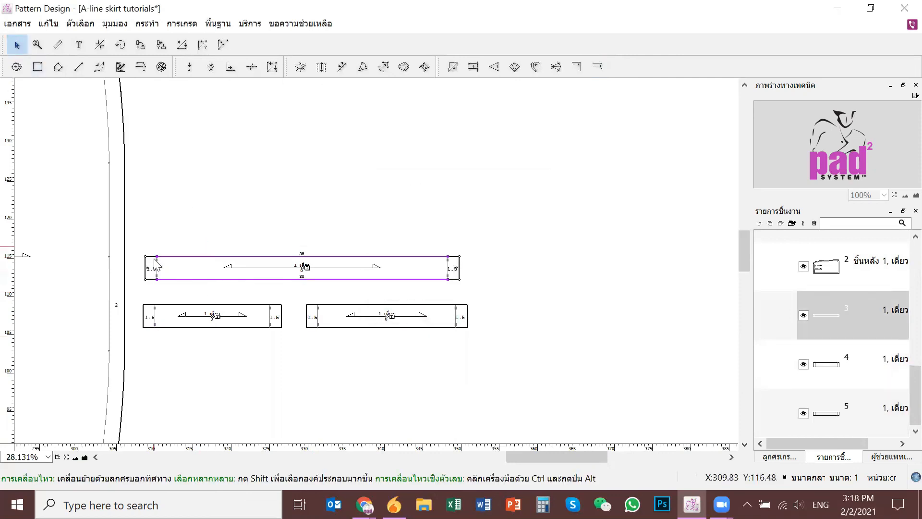
left_click_drag(134, 244, 534, 352)
left_click(597, 66)
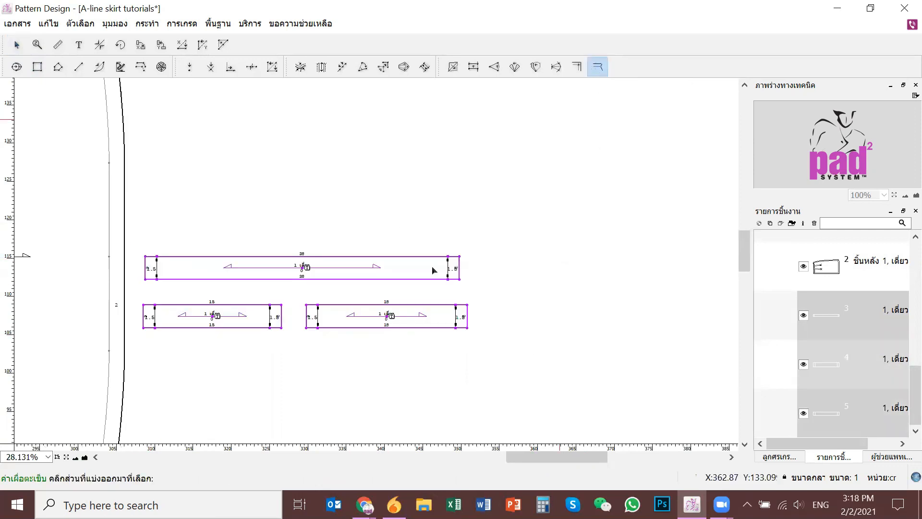
left_click(437, 261)
left_click(514, 211)
left_click(17, 45)
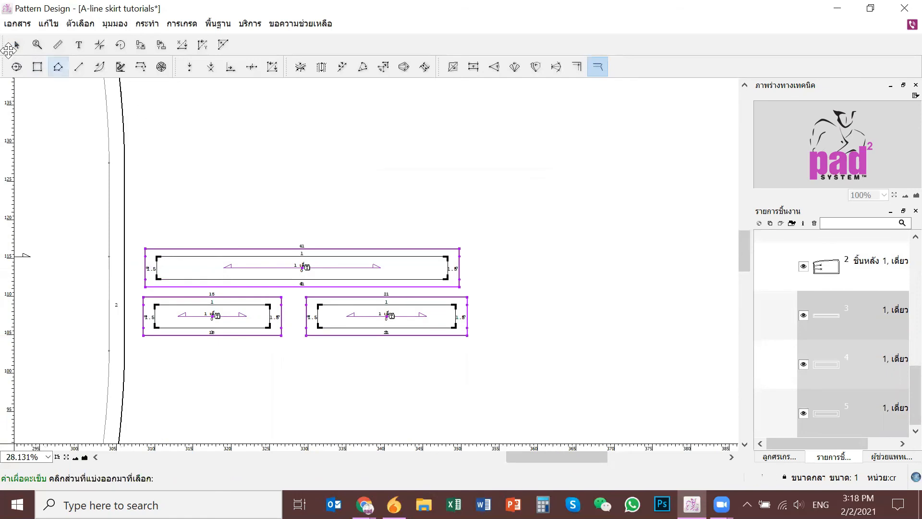
Step: Switch the front and back skirt pieces to working on their sewing lines
scroll(401, 254, "down", 3)
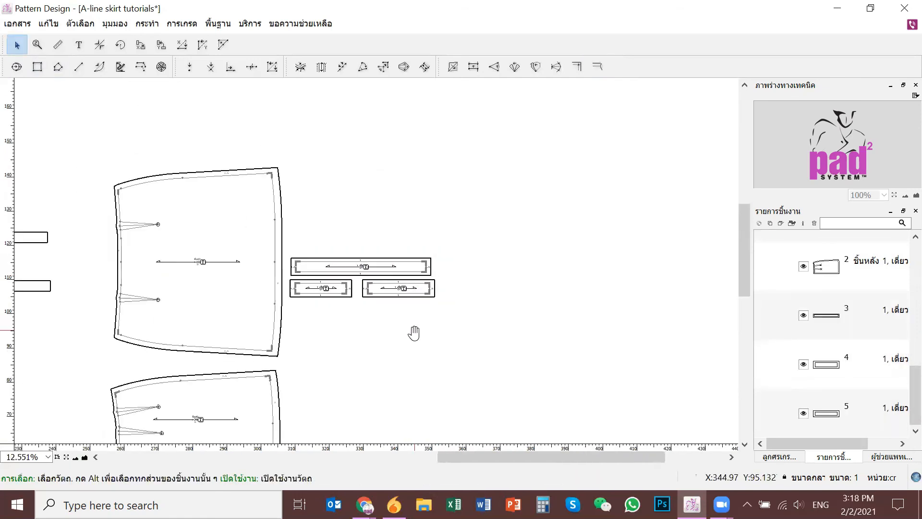
left_click_drag(391, 300, 359, 303)
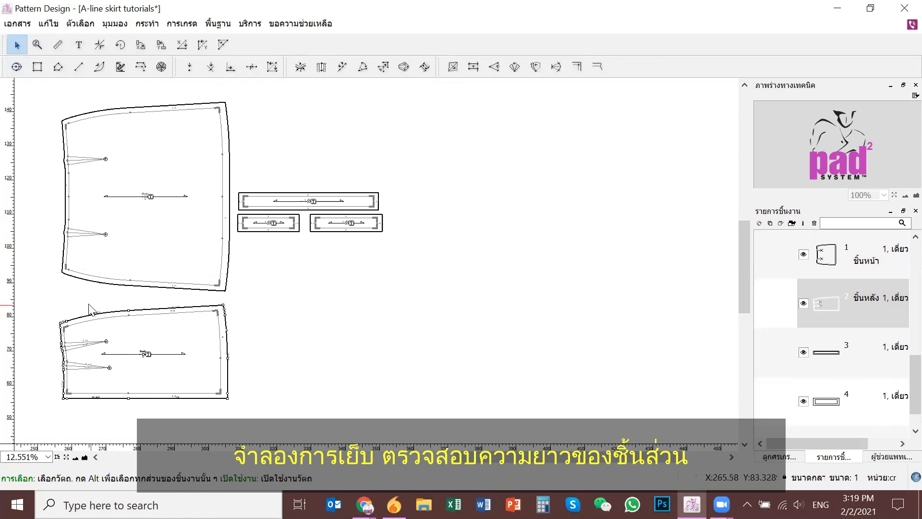
left_click(95, 283, "shift")
left_click(107, 267)
right_click(142, 244)
left_click(179, 317)
right_click(182, 331)
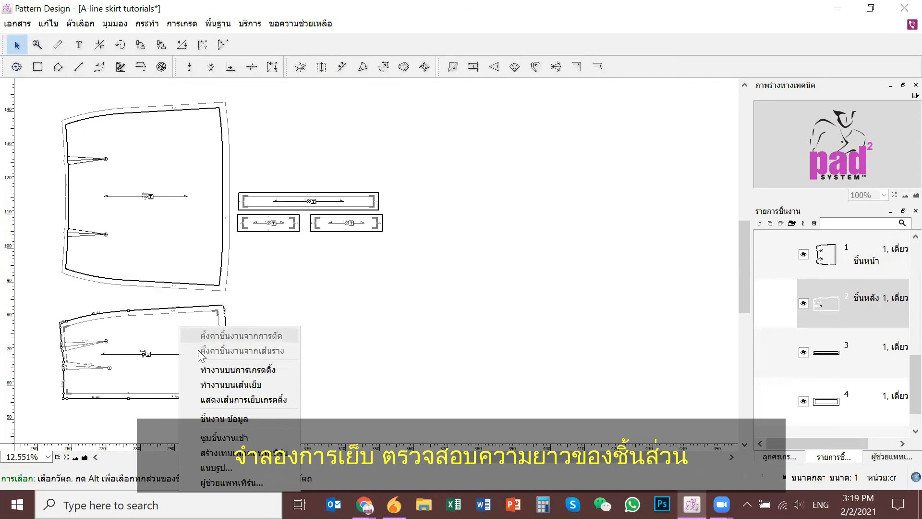
left_click(206, 380)
Step: Walk the back piece's side seam along the front's adjacent side seam, starting at the waist corners, to compare their sewing lengths
left_click(94, 275, "shift")
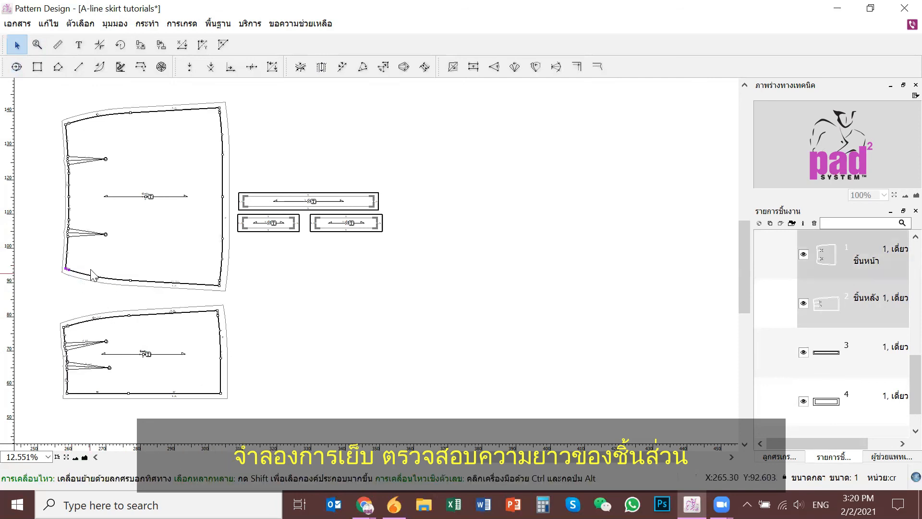
left_click(67, 326)
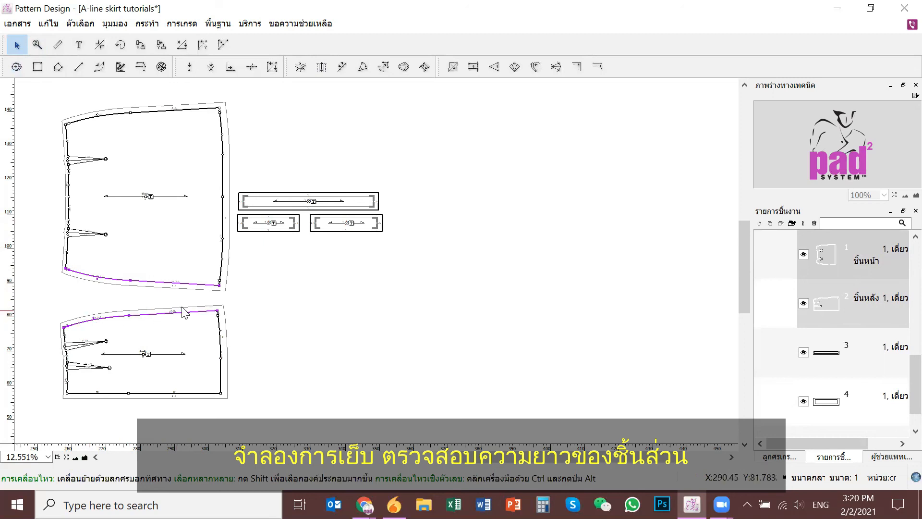
left_click(321, 67)
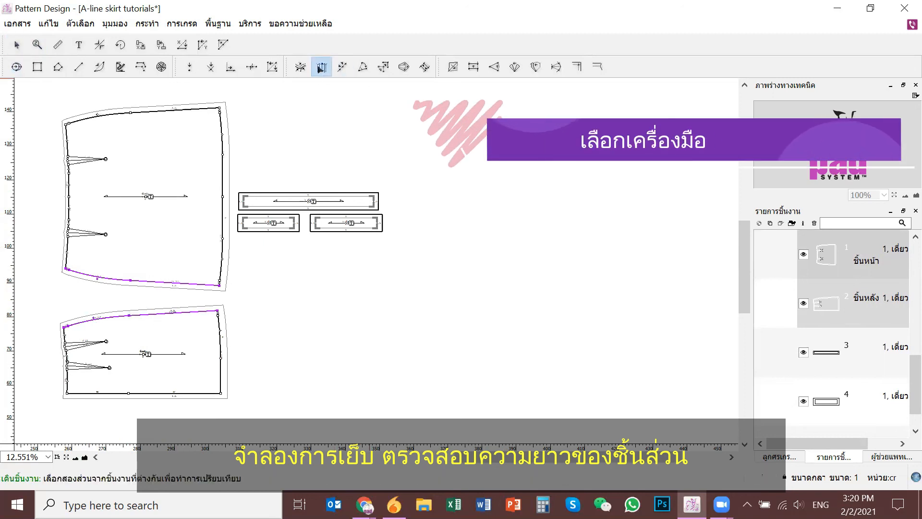
left_click(66, 270)
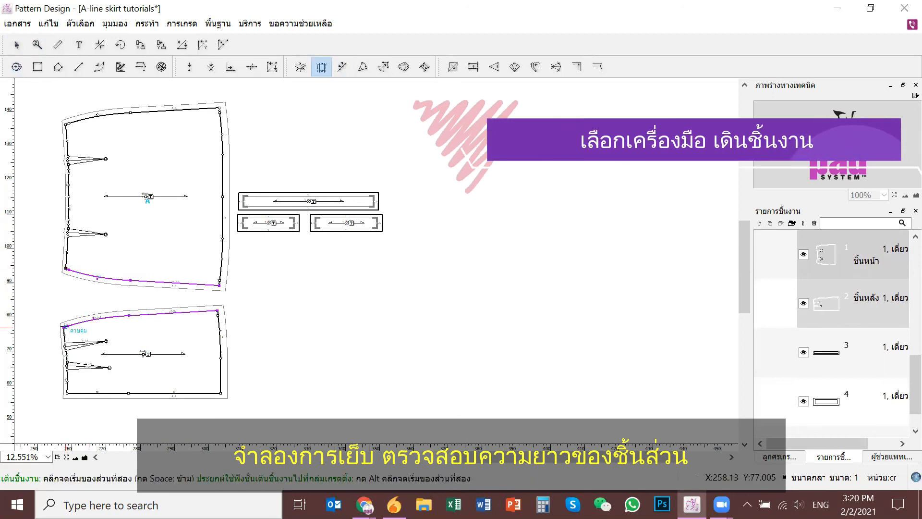
left_click(64, 326)
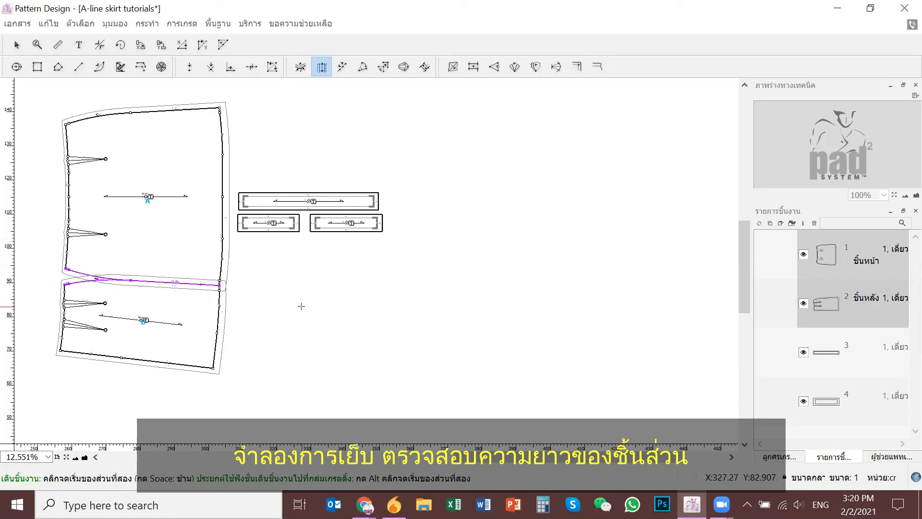
left_click(301, 306)
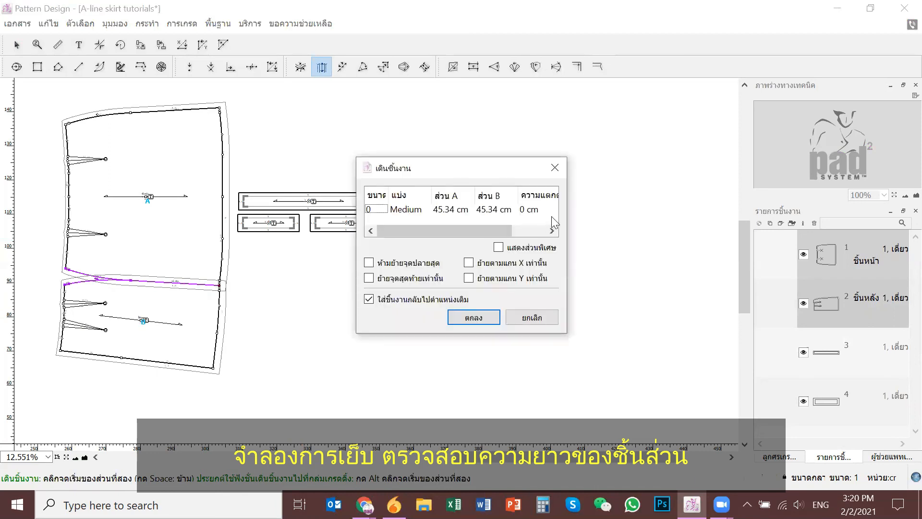
left_click(470, 316)
Step: Turn off working on the sewing line for the front and back pieces
right_click(179, 228)
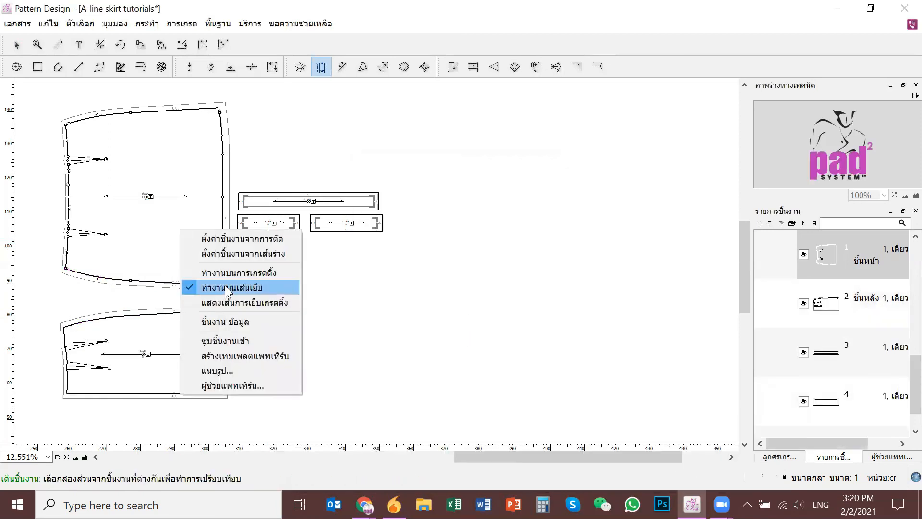
left_click(225, 286)
right_click(189, 335)
left_click(235, 387)
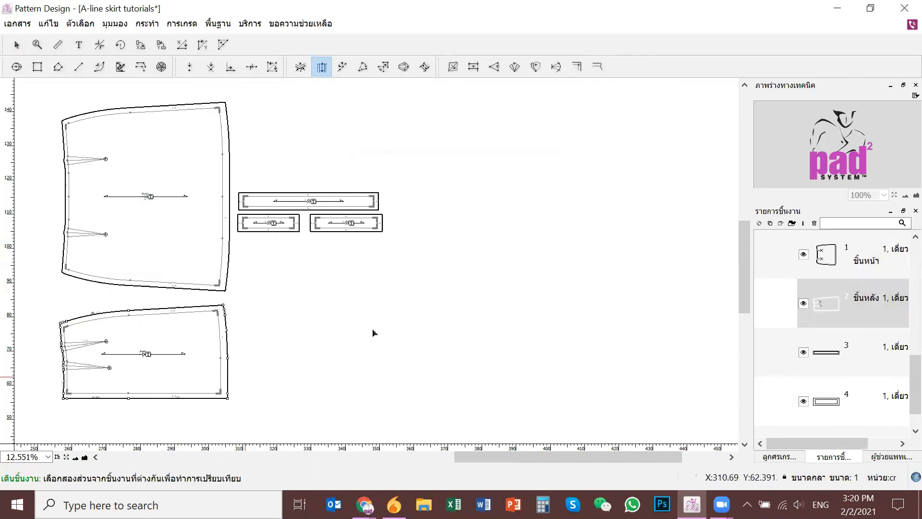